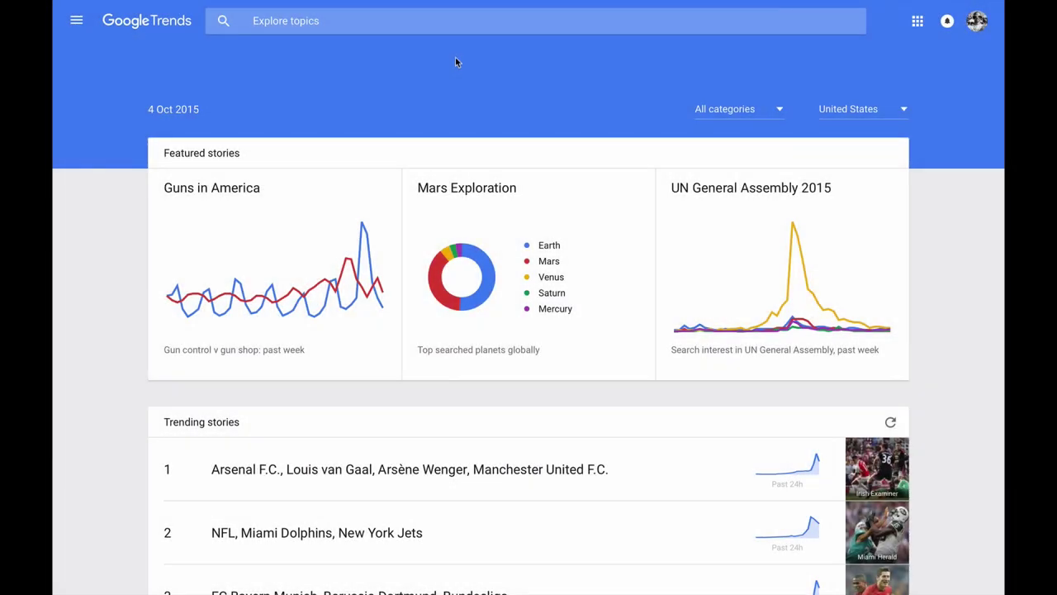
- Switch the home page's region to United Kingdom and look through its trending stories
{"action": "mouse_move", "coordinate": [479, 2]}
{"action": "left_click", "coordinate": [777, 110]}
{"action": "left_click", "coordinate": [637, 96]}
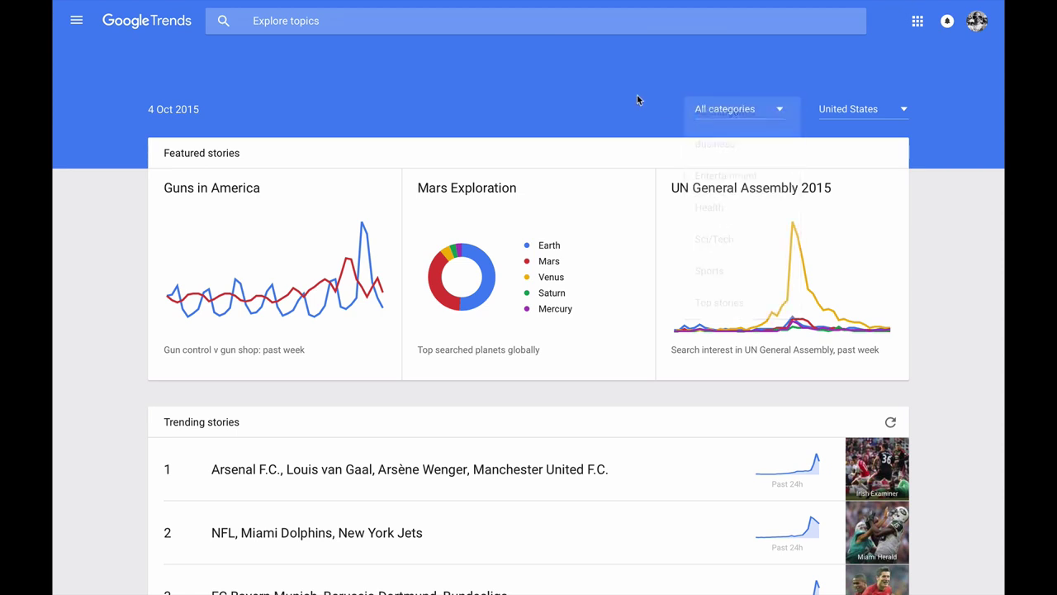
{"action": "left_click", "coordinate": [905, 110]}
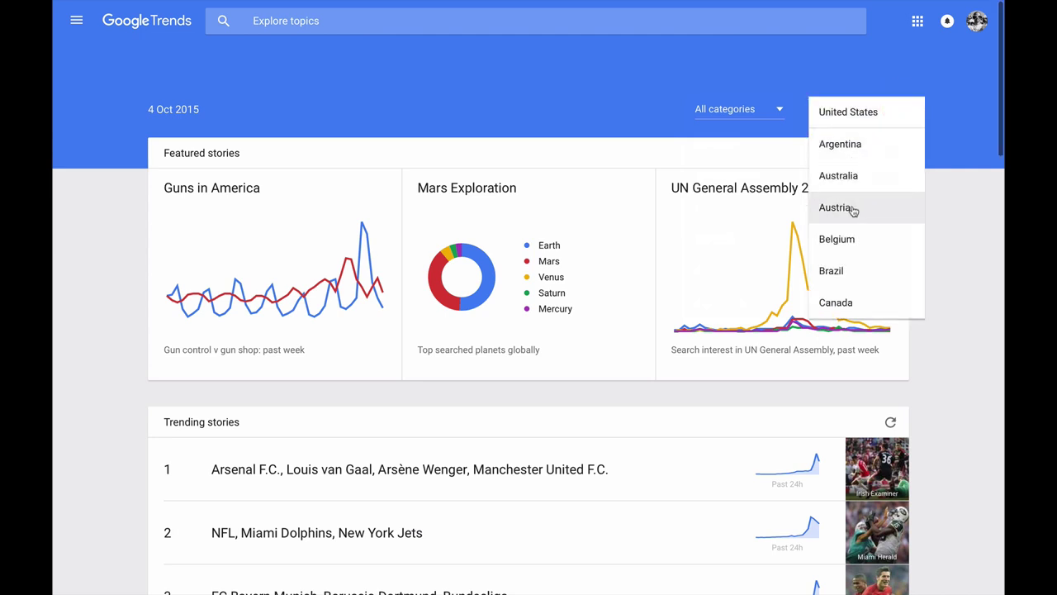
{"action": "scroll", "coordinate": [852, 207], "scroll_direction": "down", "scroll_amount": 5}
{"action": "scroll", "coordinate": [853, 212], "scroll_direction": "down", "scroll_amount": 4}
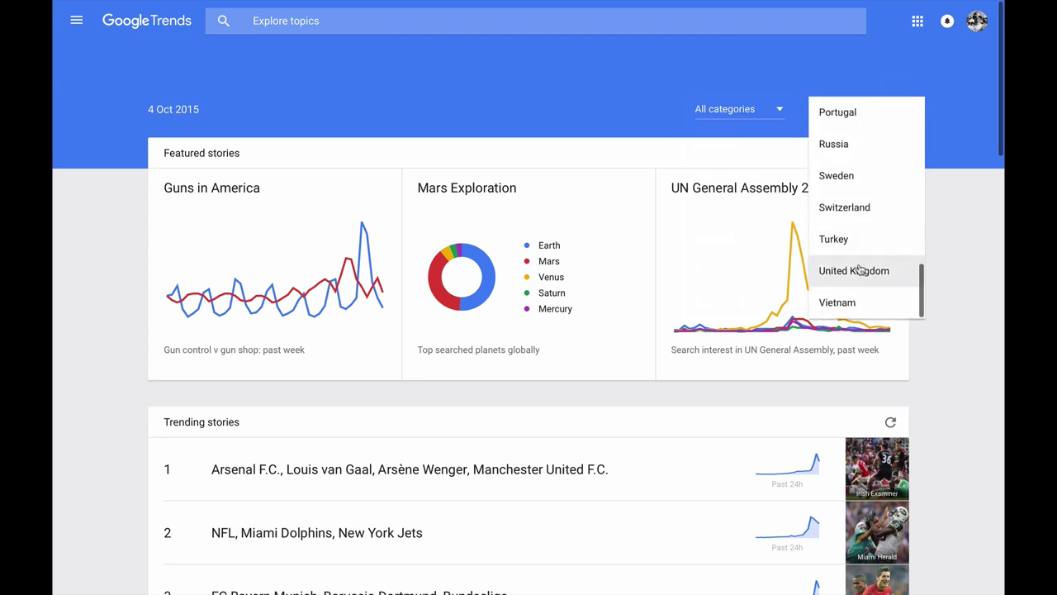
{"action": "left_click", "coordinate": [863, 271]}
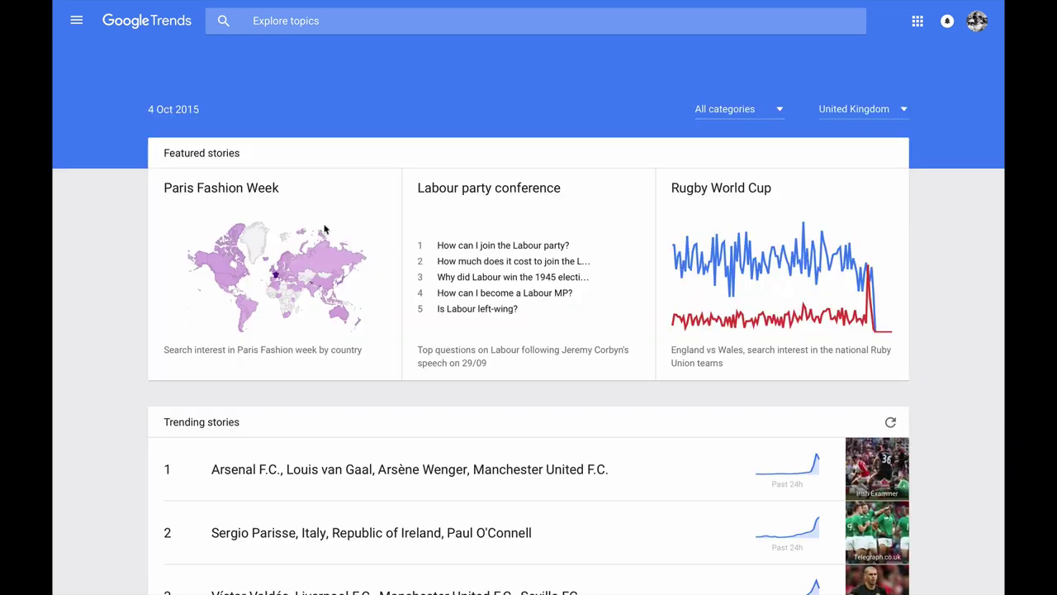
{"action": "scroll", "coordinate": [88, 308], "scroll_direction": "down", "scroll_amount": 4}
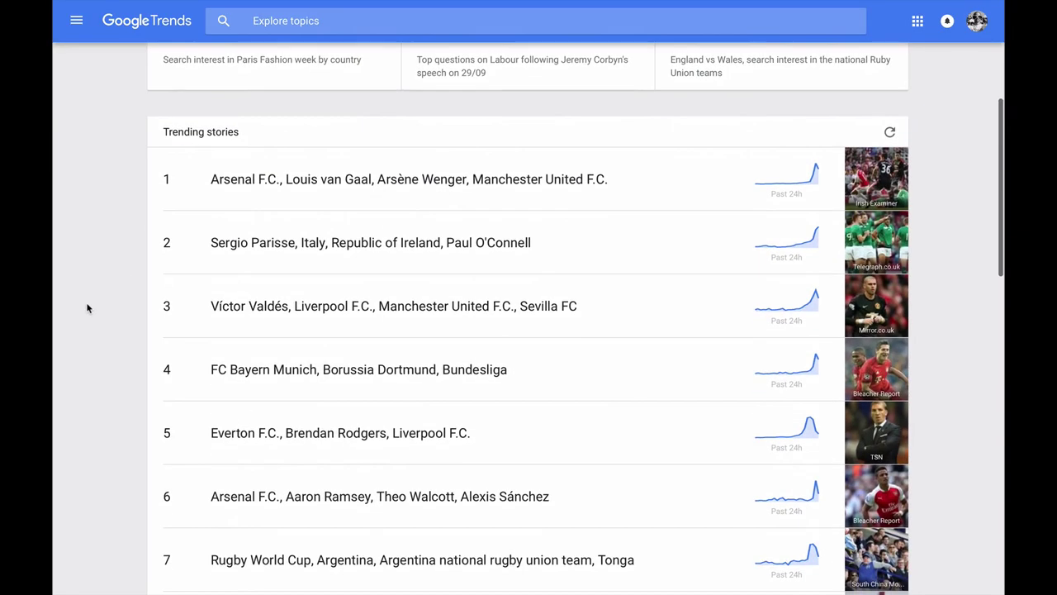
{"action": "scroll", "coordinate": [87, 308], "scroll_direction": "down", "scroll_amount": 1}
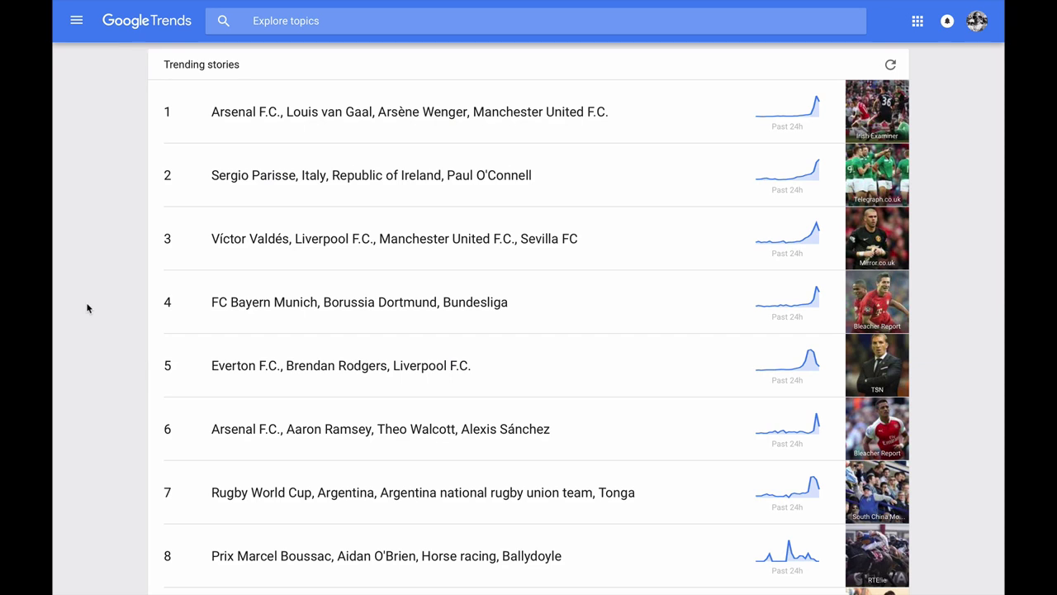
{"action": "scroll", "coordinate": [87, 308], "scroll_direction": "up", "scroll_amount": 5}
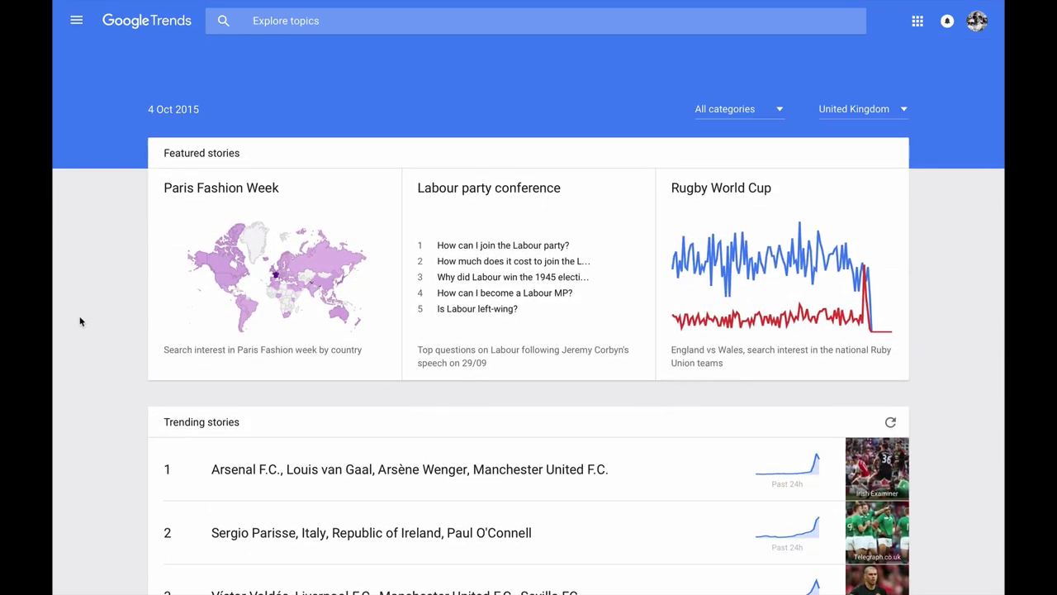
- Open Top Charts and look through the most searched lists for the United Kingdom in 2014
{"action": "left_click", "coordinate": [81, 28]}
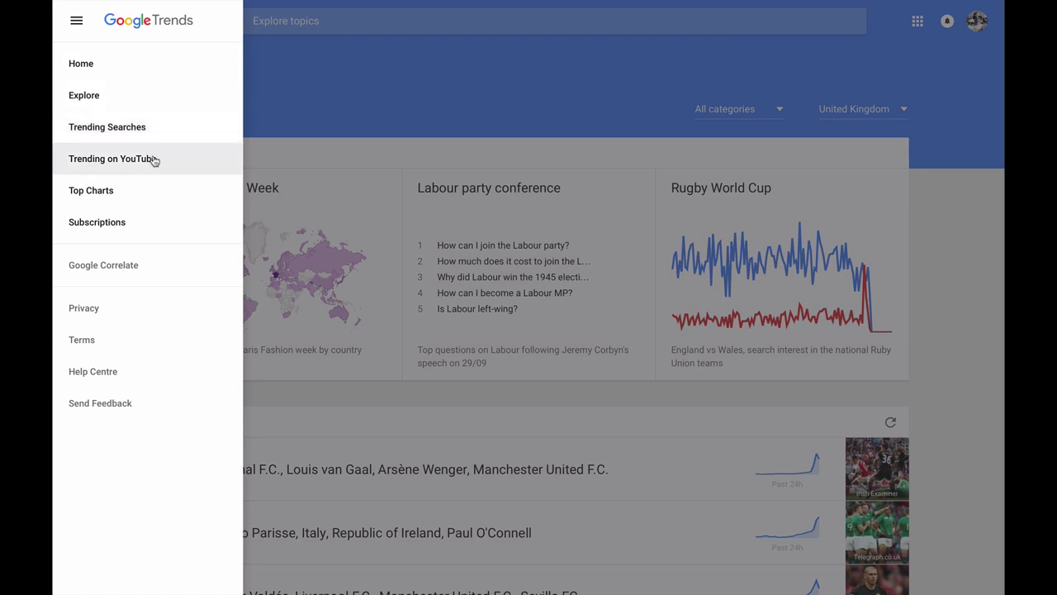
{"action": "left_click", "coordinate": [110, 196]}
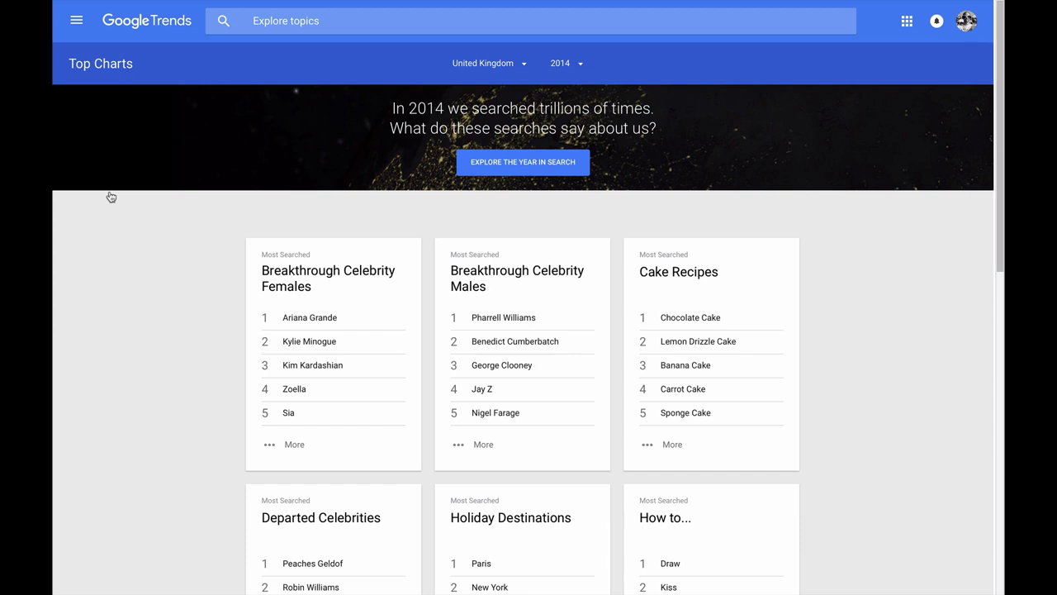
{"action": "scroll", "coordinate": [111, 196], "scroll_direction": "down", "scroll_amount": 3}
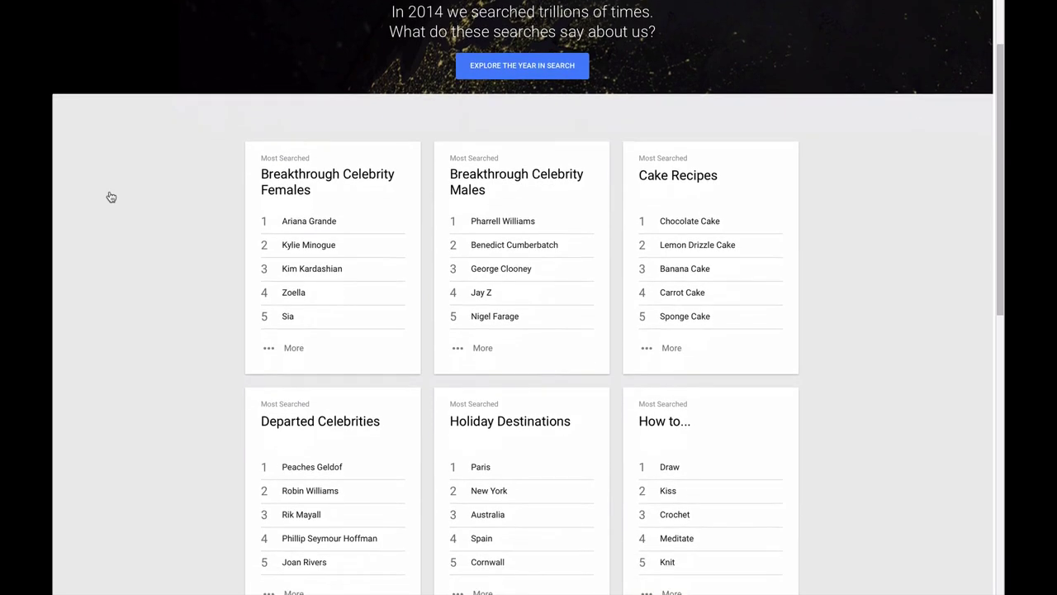
{"action": "scroll", "coordinate": [110, 197], "scroll_direction": "down", "scroll_amount": 4}
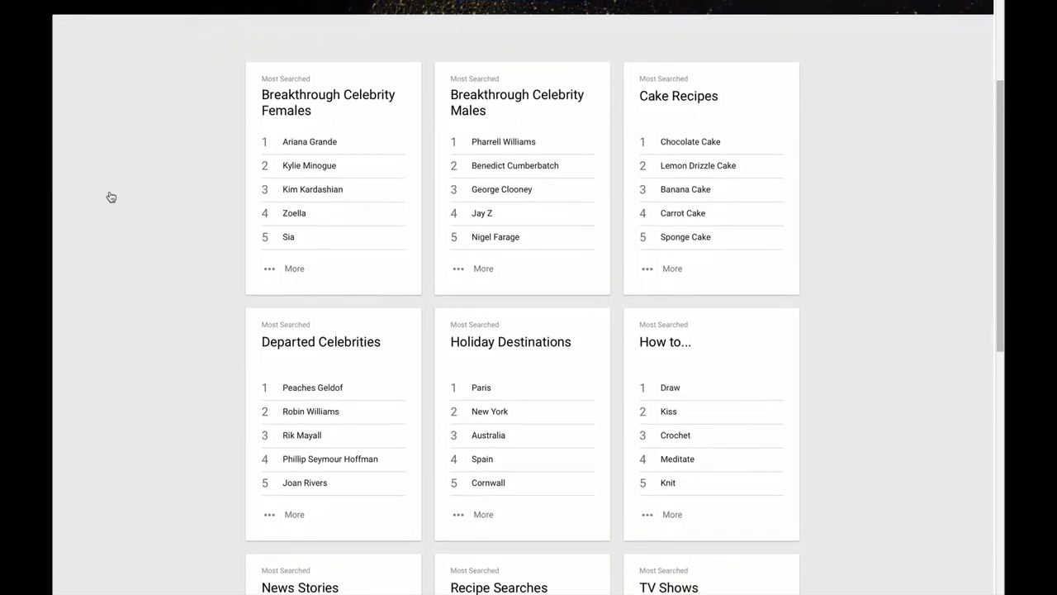
{"action": "scroll", "coordinate": [114, 193], "scroll_direction": "down", "scroll_amount": 3}
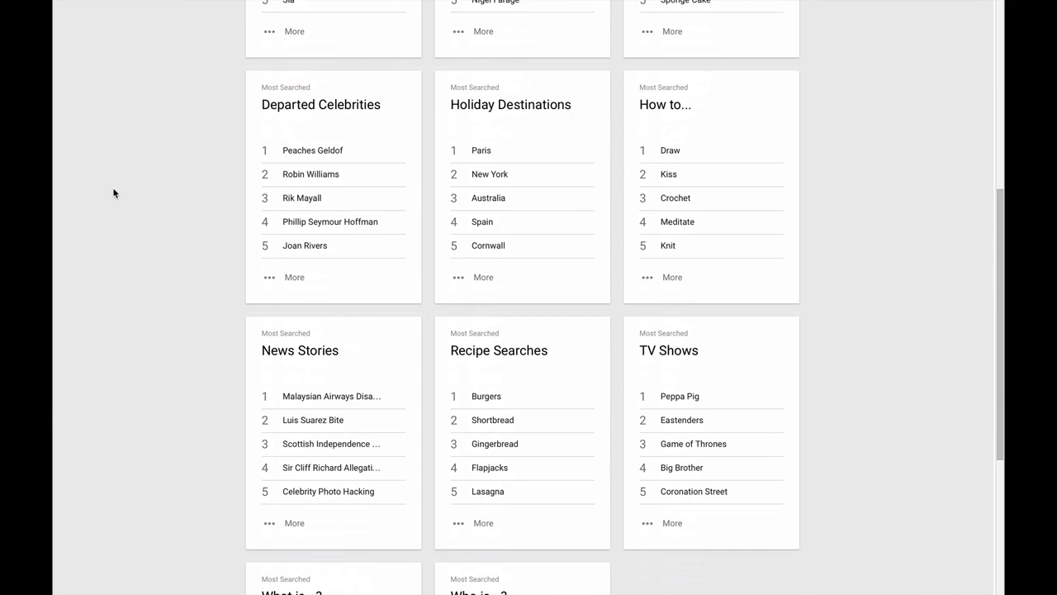
{"action": "scroll", "coordinate": [113, 192], "scroll_direction": "down", "scroll_amount": 2}
{"action": "scroll", "coordinate": [113, 192], "scroll_direction": "up", "scroll_amount": 12}
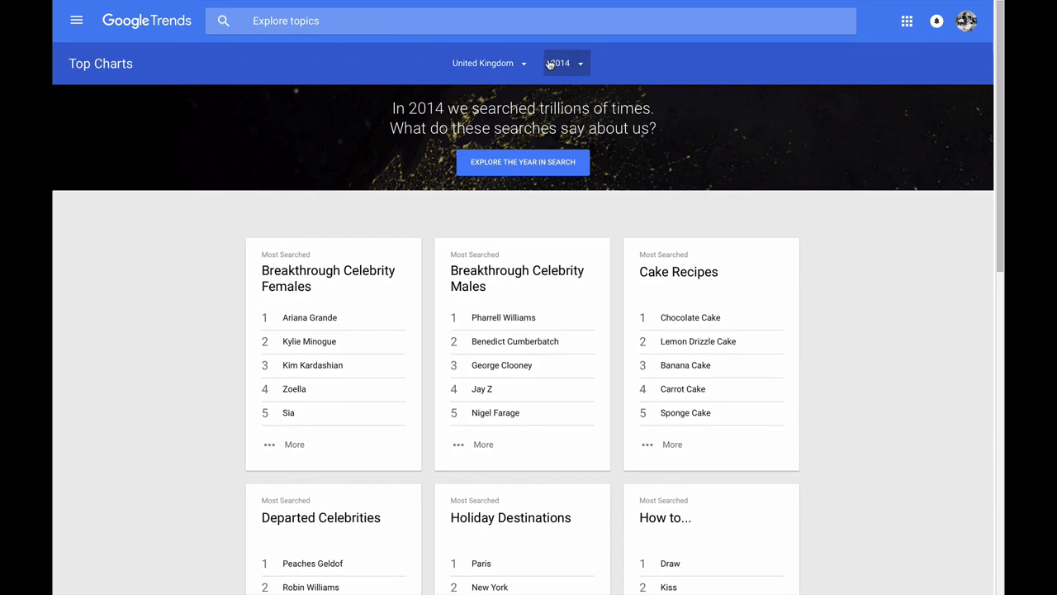
- Set Top Charts to Global for the year 2006 and look through the resulting lists
{"action": "left_click", "coordinate": [518, 64]}
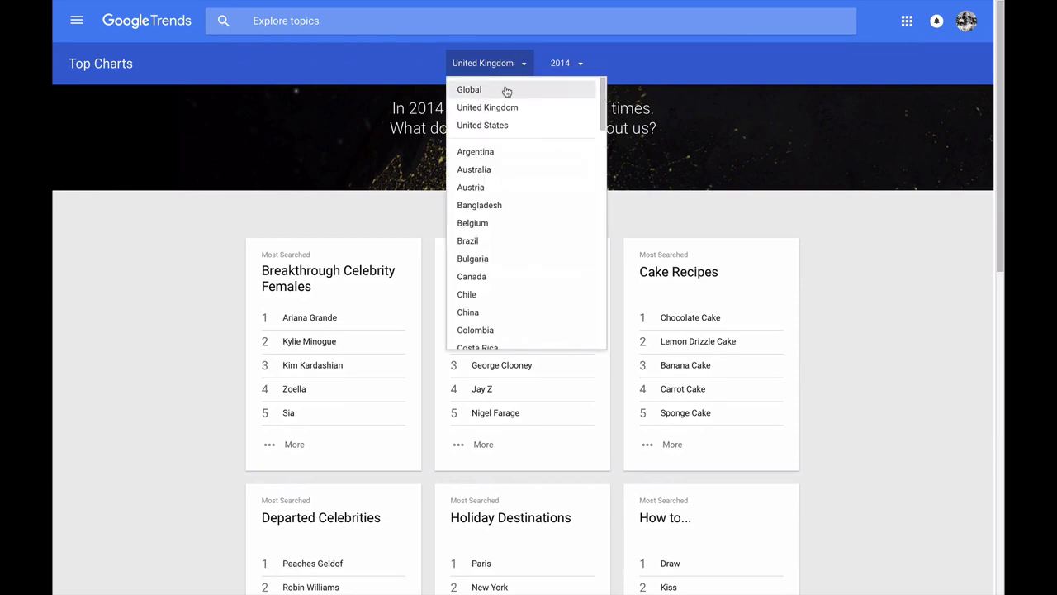
{"action": "left_click", "coordinate": [504, 90]}
{"action": "left_click", "coordinate": [559, 64]}
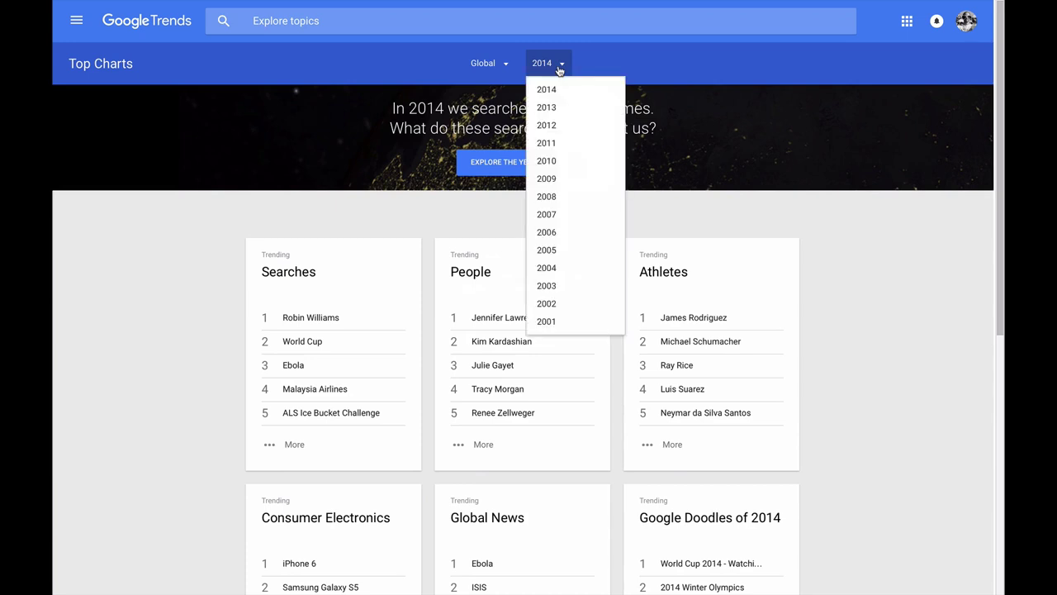
{"action": "left_click", "coordinate": [557, 233]}
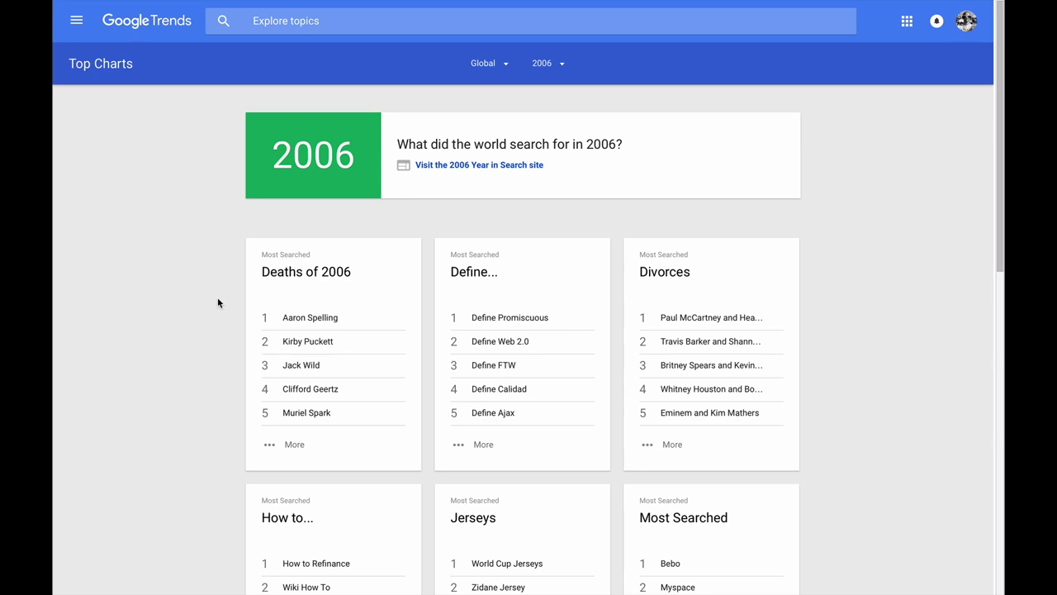
{"action": "scroll", "coordinate": [218, 302], "scroll_direction": "down", "scroll_amount": 5}
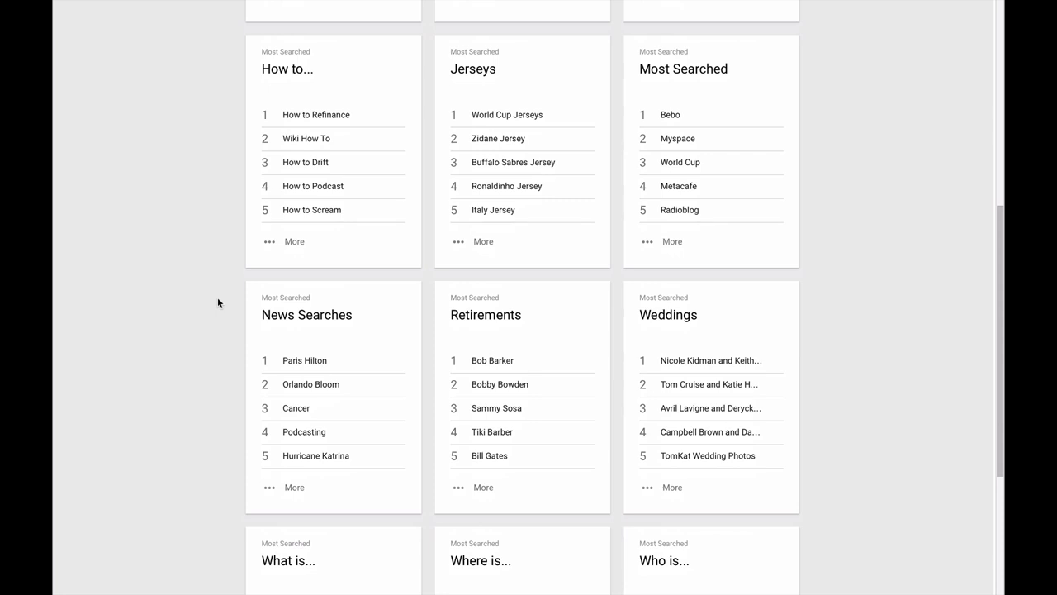
{"action": "scroll", "coordinate": [218, 302], "scroll_direction": "up", "scroll_amount": 5}
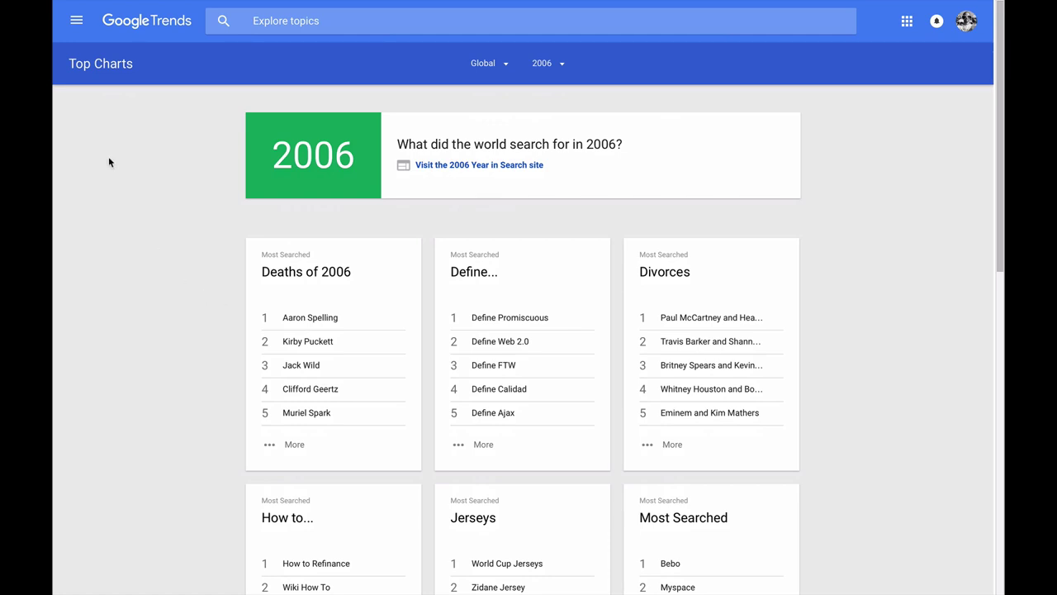
- Open the Explore page and add Raw food (Dietary practice) as the first term
{"action": "left_click", "coordinate": [76, 20]}
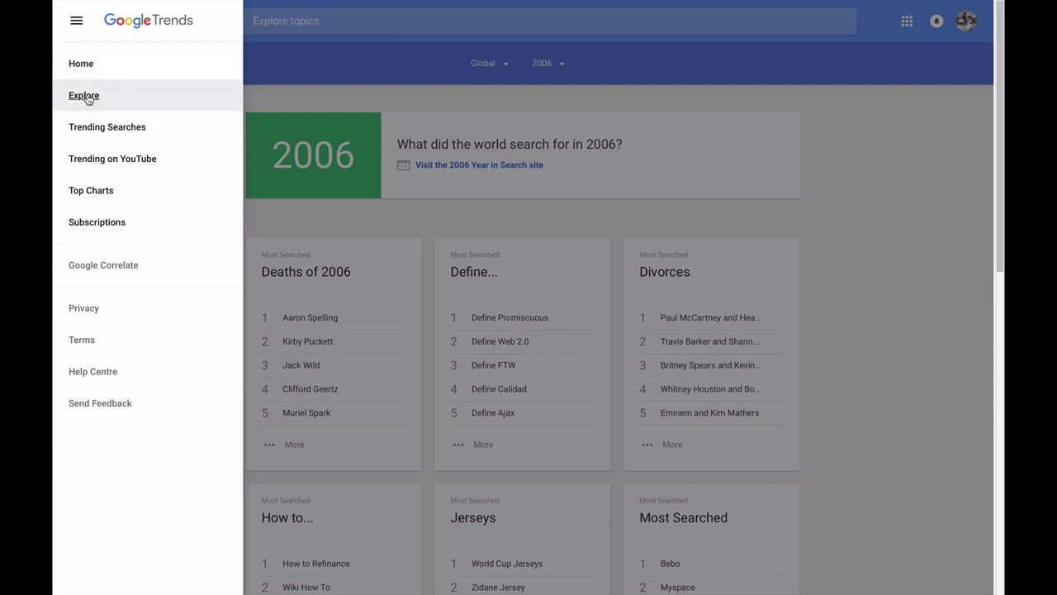
{"action": "left_click", "coordinate": [85, 97]}
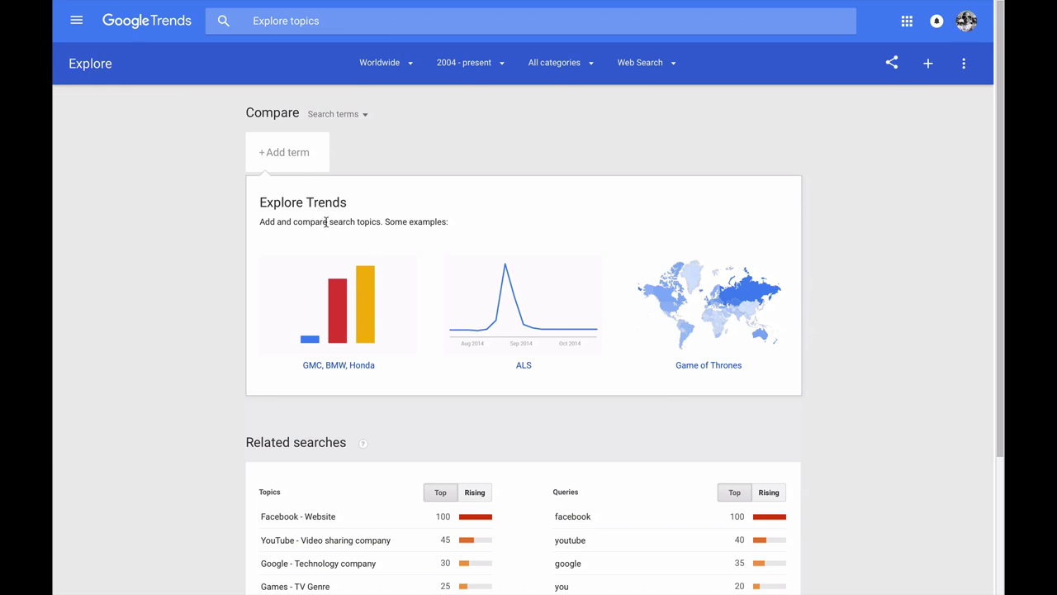
{"action": "left_click", "coordinate": [293, 153]}
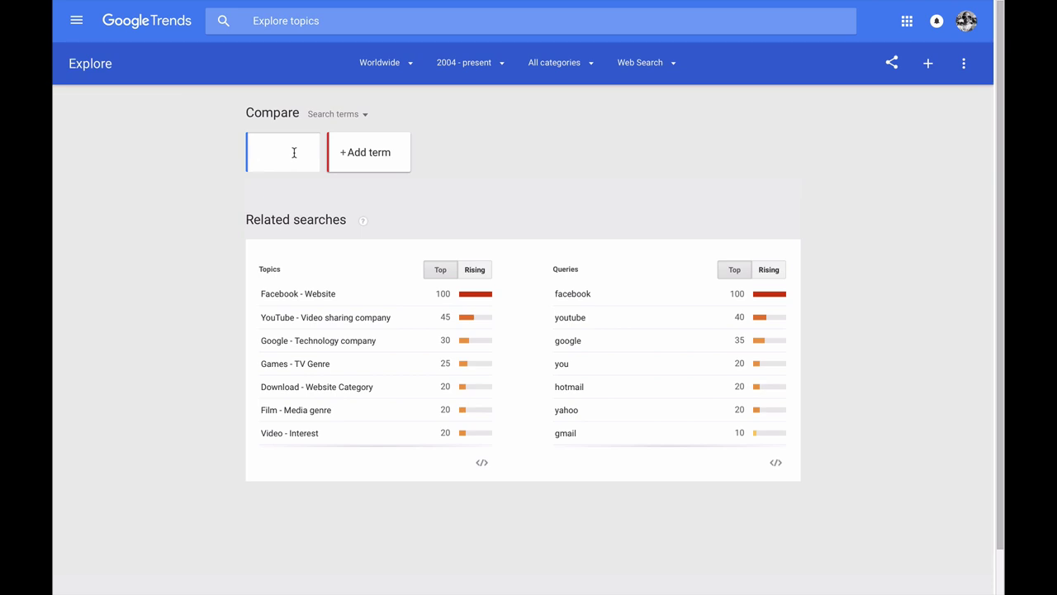
{"action": "type", "text": "raw food"}
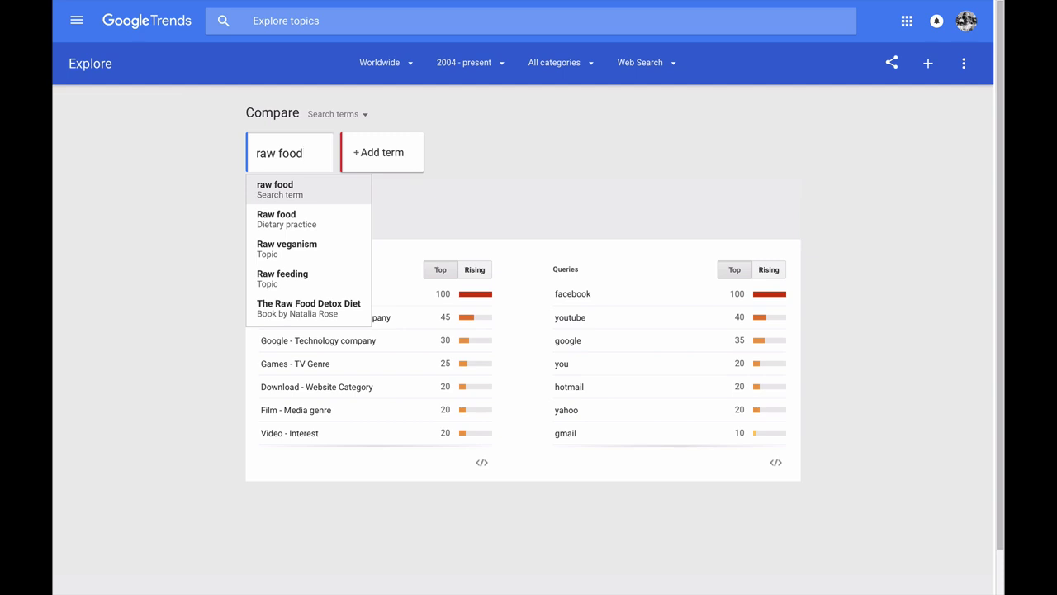
{"action": "left_click", "coordinate": [293, 226]}
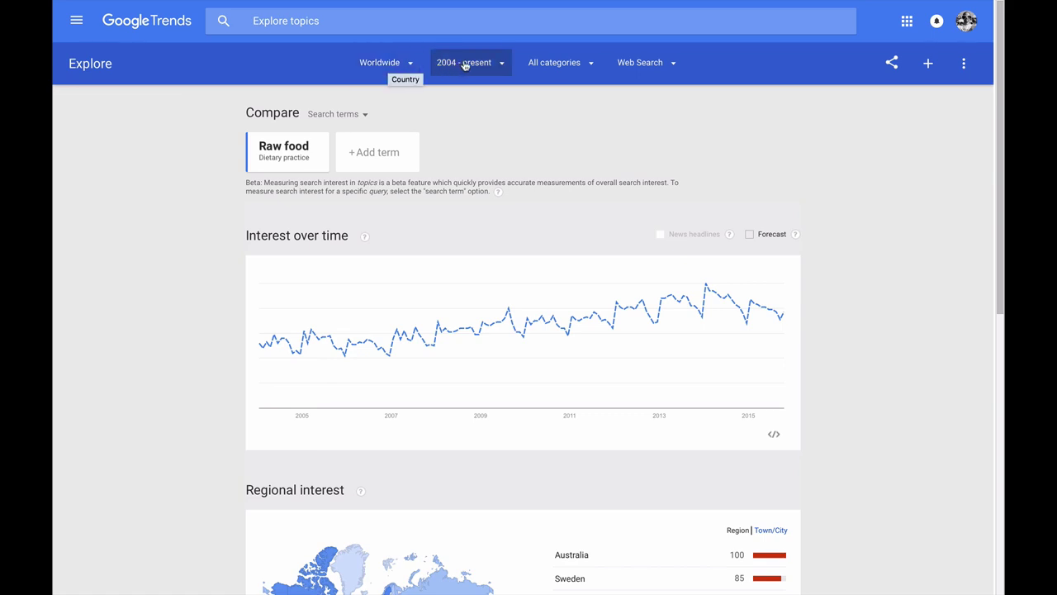
- Review the category and search type options for the Raw food trend, choosing Web Search
{"action": "left_click", "coordinate": [554, 66]}
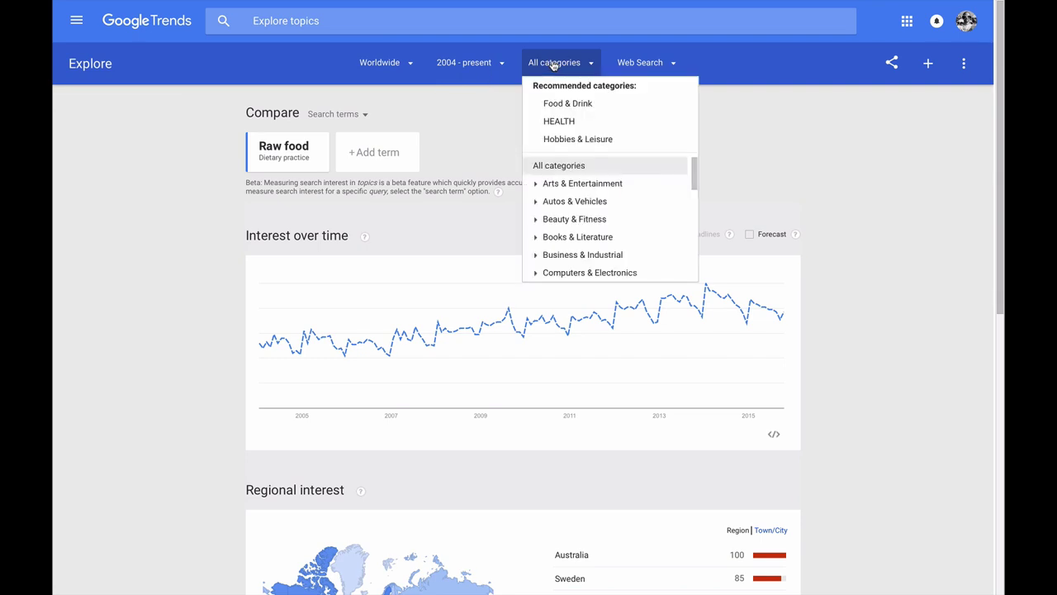
{"action": "left_click", "coordinate": [553, 65]}
{"action": "left_click", "coordinate": [637, 70]}
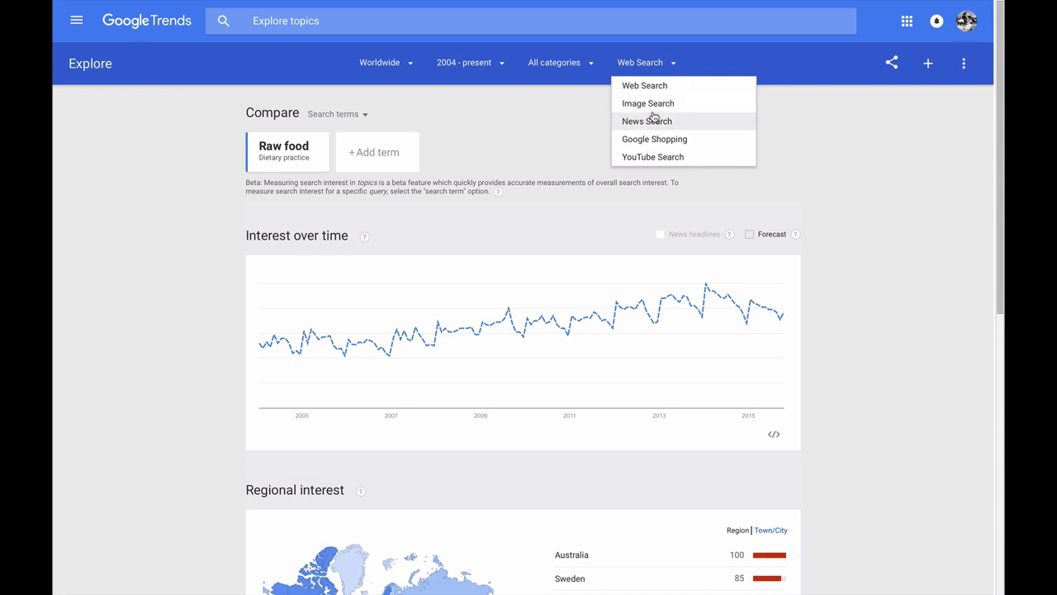
{"action": "left_click", "coordinate": [648, 86]}
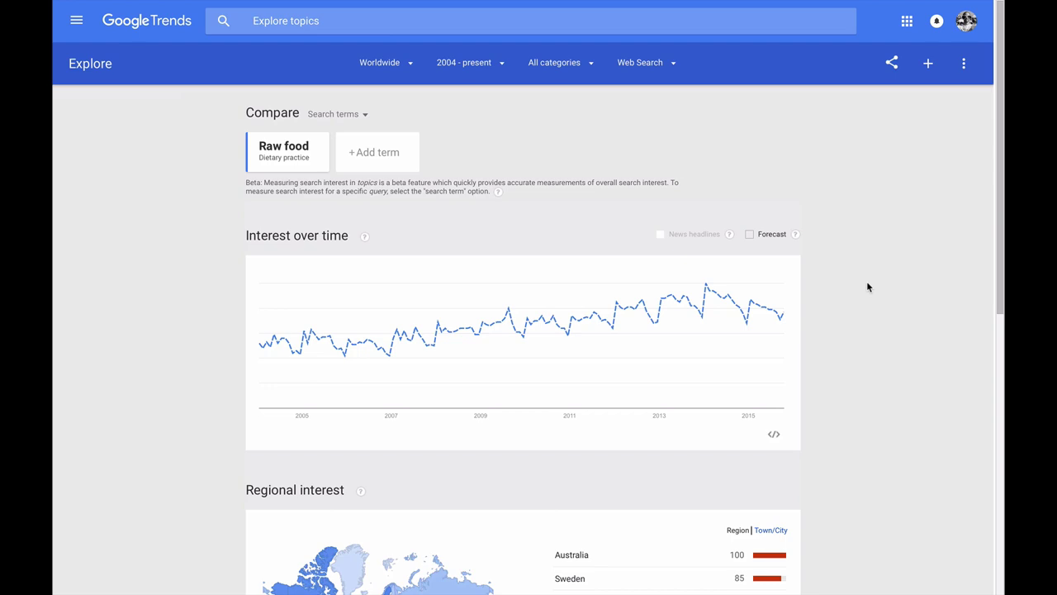
- Limit the Raw food trend to the United Kingdom and show its regional interest by town/city
{"action": "left_click", "coordinate": [404, 68]}
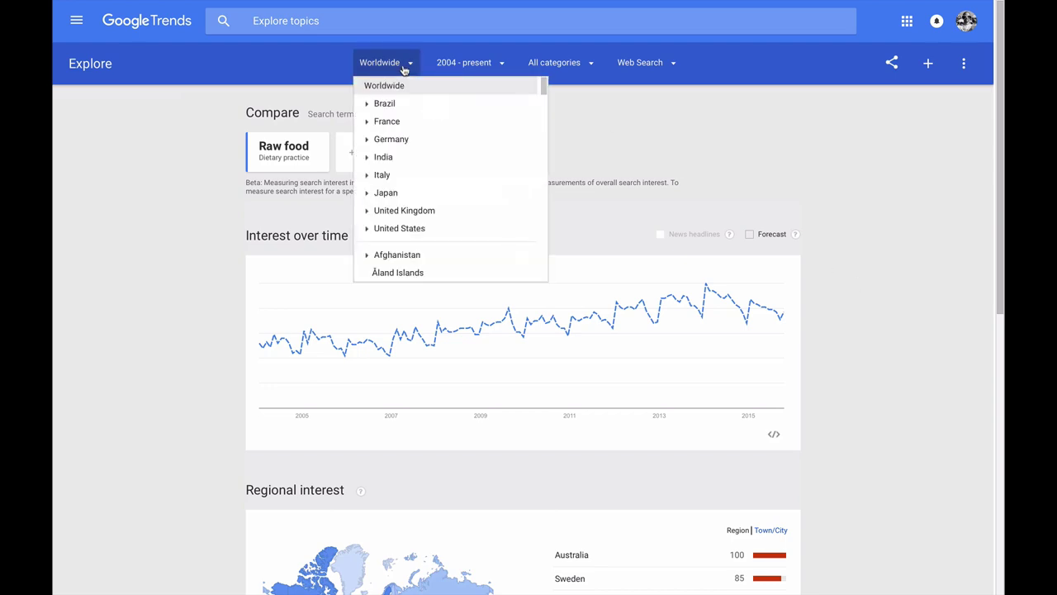
{"action": "left_click", "coordinate": [424, 211]}
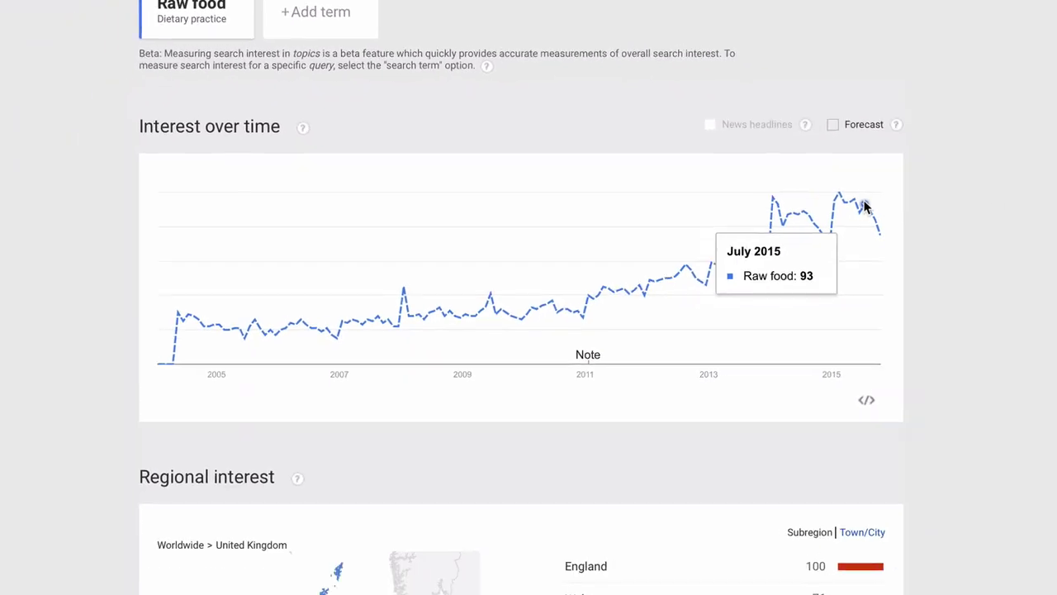
{"action": "scroll", "coordinate": [995, 199], "scroll_direction": "down", "scroll_amount": 6}
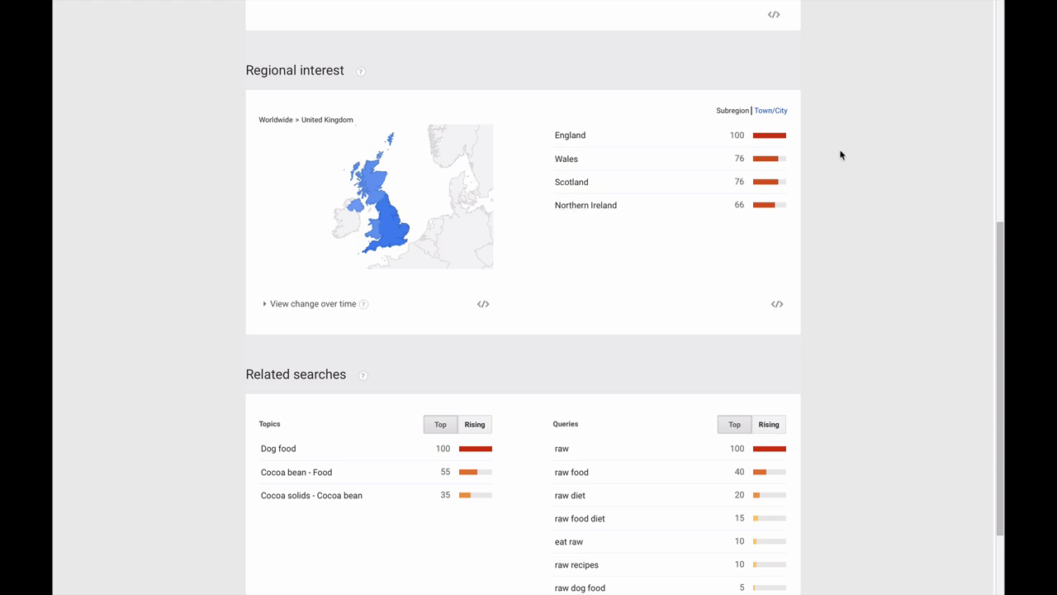
{"action": "left_click", "coordinate": [771, 112]}
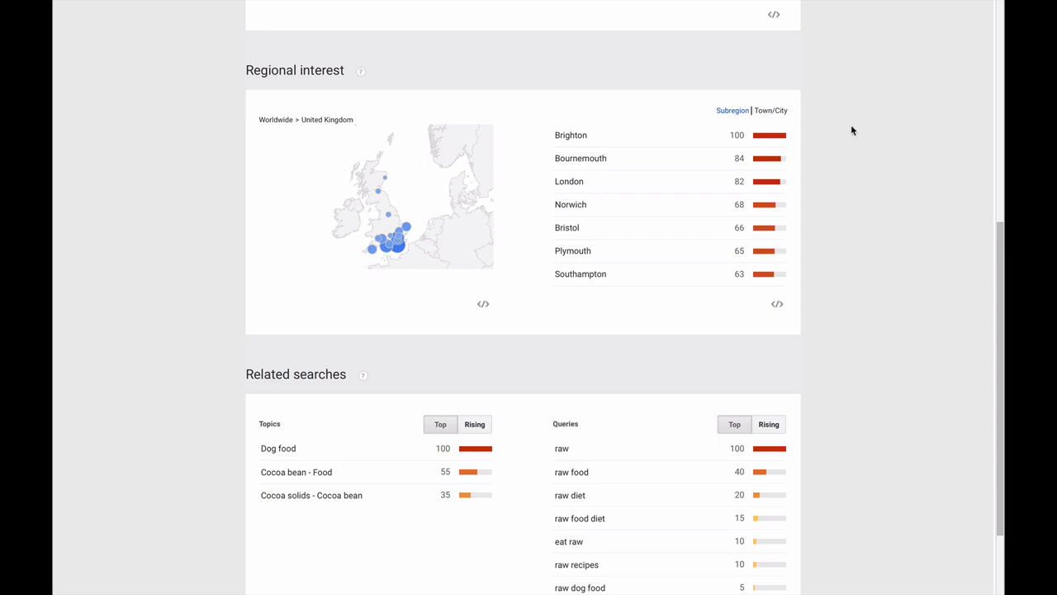
{"action": "scroll", "coordinate": [852, 130], "scroll_direction": "down", "scroll_amount": 2}
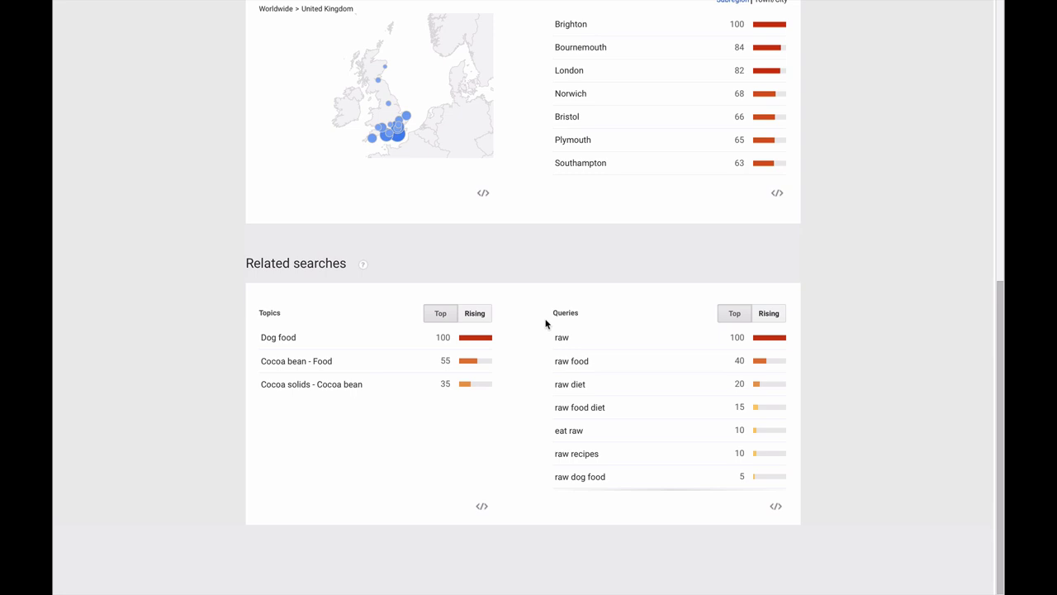
{"action": "scroll", "coordinate": [545, 323], "scroll_direction": "up", "scroll_amount": 6}
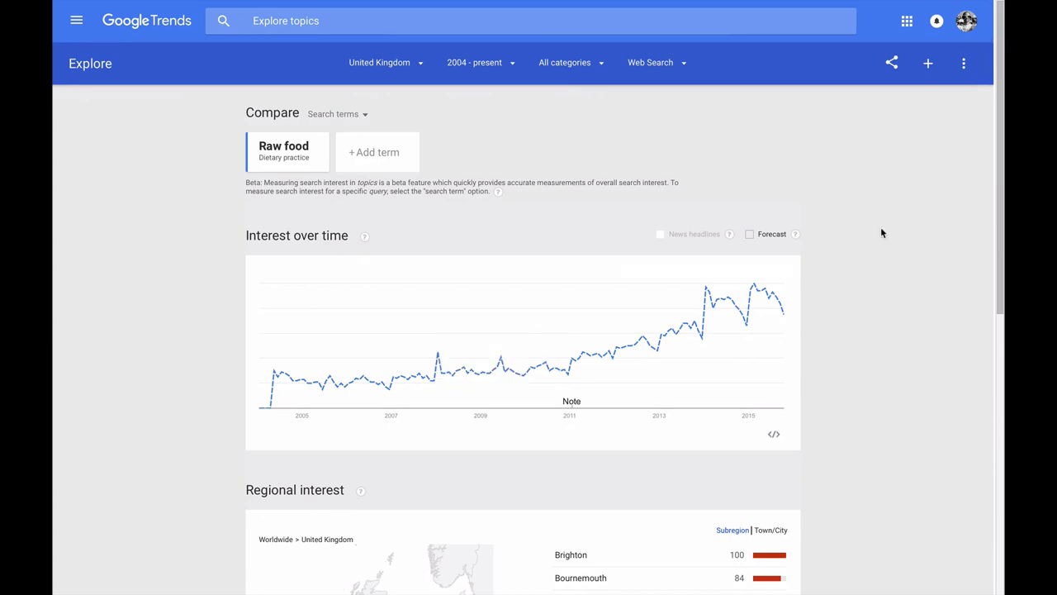
- Add Paleolithic diet (Diet) as a second term to compare with Raw food
{"action": "left_click", "coordinate": [374, 156]}
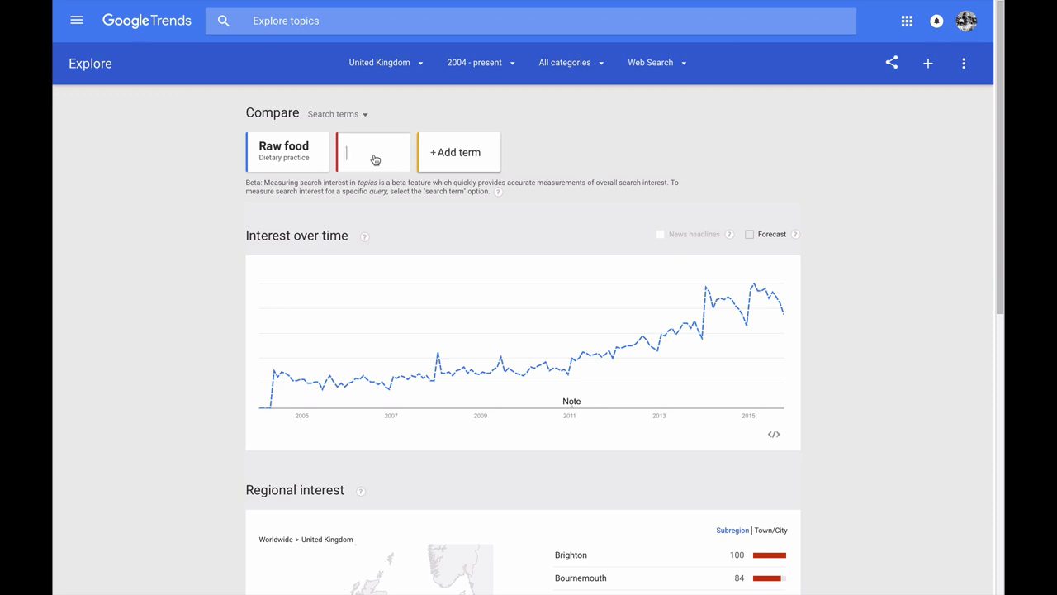
{"action": "type", "text": "paleo"}
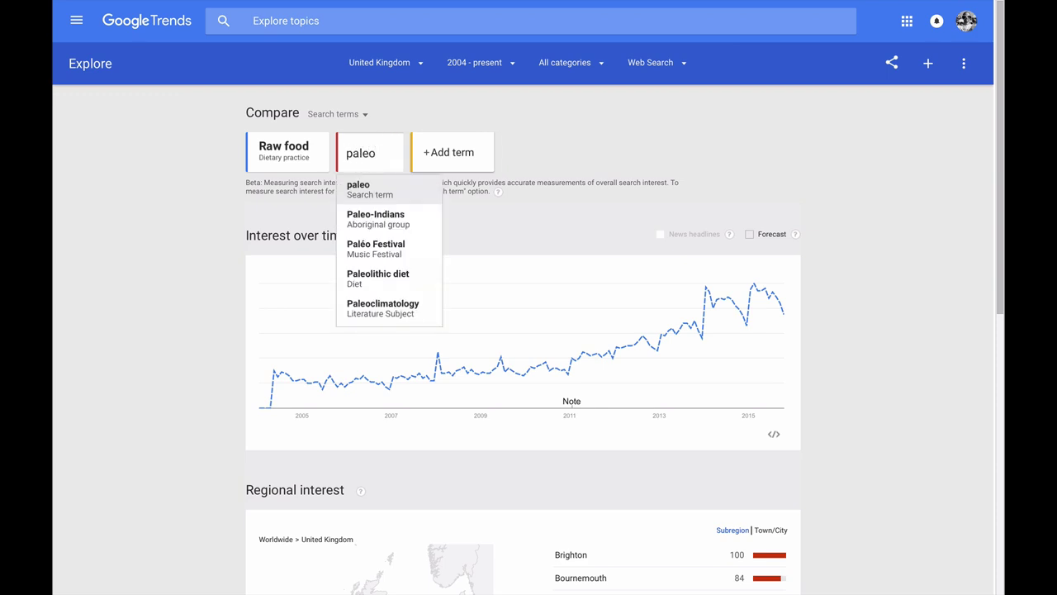
{"action": "left_click", "coordinate": [375, 281]}
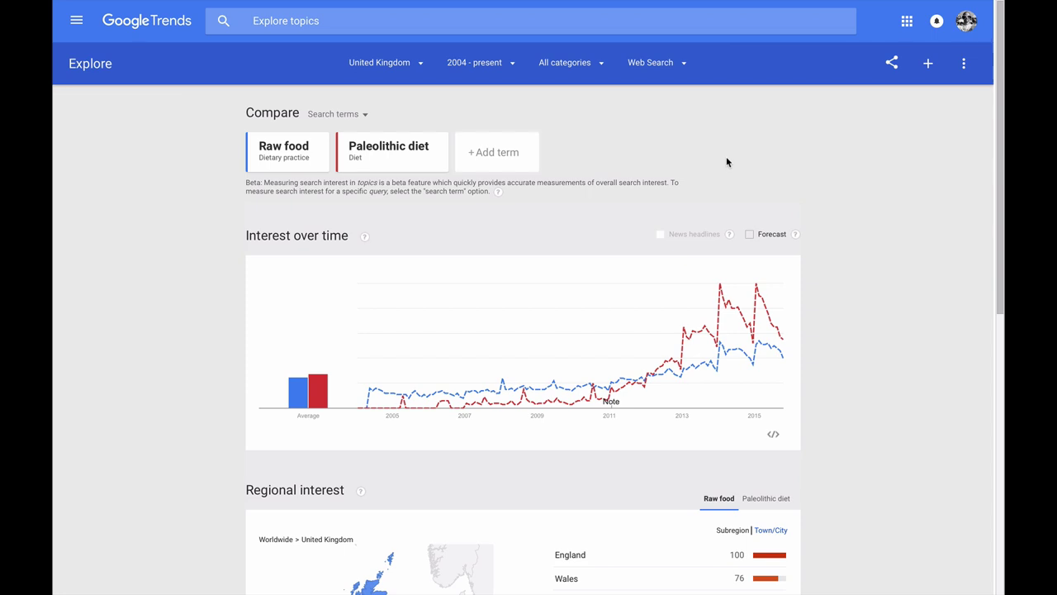
- View the regional interest within the United Kingdom for Paleolithic diet
{"action": "mouse_move", "coordinate": [593, 407]}
{"action": "scroll", "coordinate": [840, 322], "scroll_direction": "down", "scroll_amount": 3}
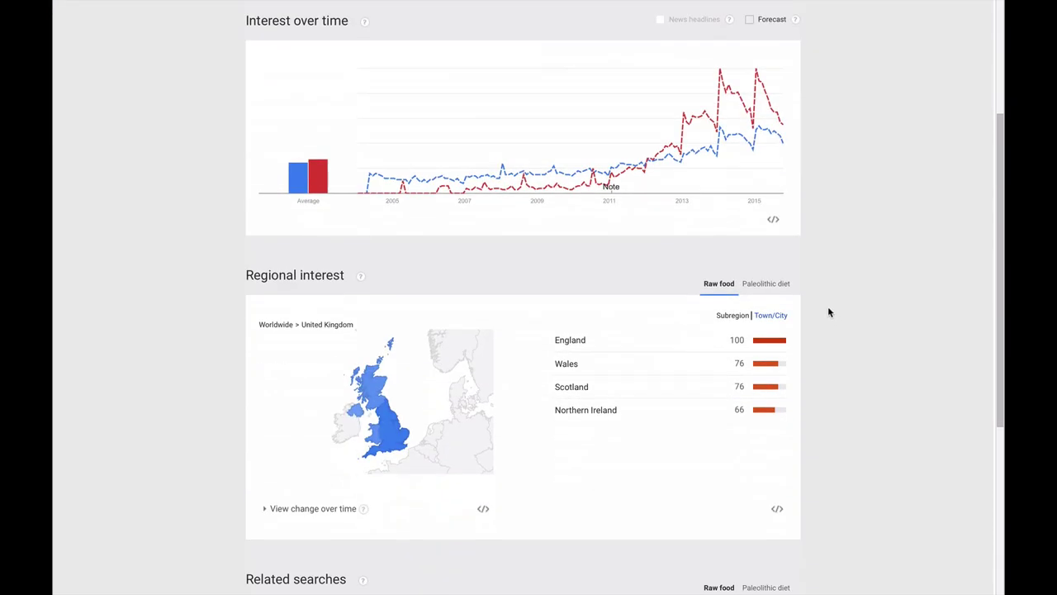
{"action": "left_click", "coordinate": [767, 284]}
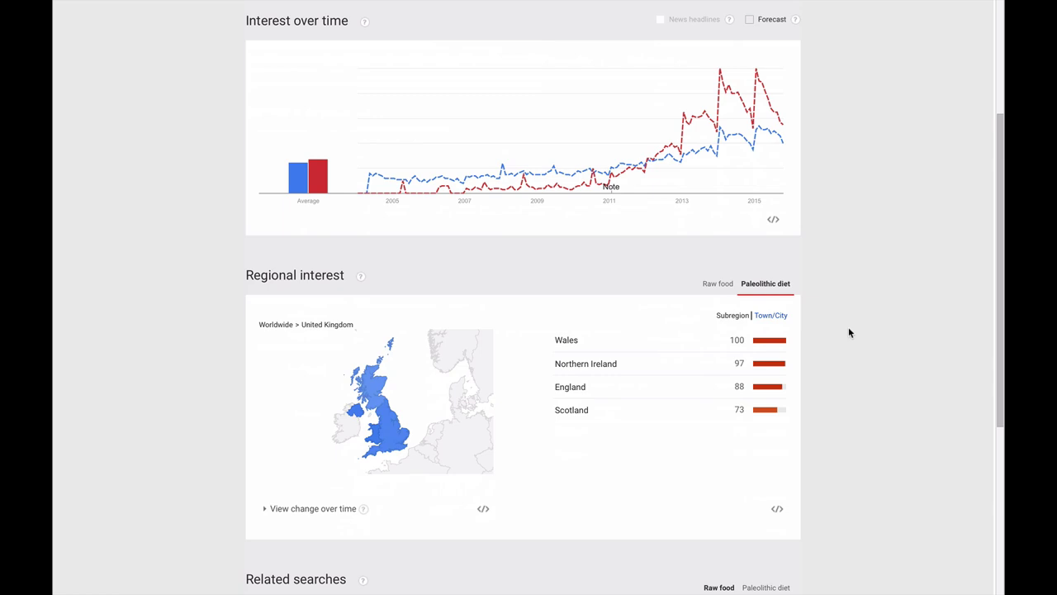
- Add "gluten free" as a third term in the comparison, using the plain search term option
{"action": "scroll", "coordinate": [848, 332], "scroll_direction": "up", "scroll_amount": 5}
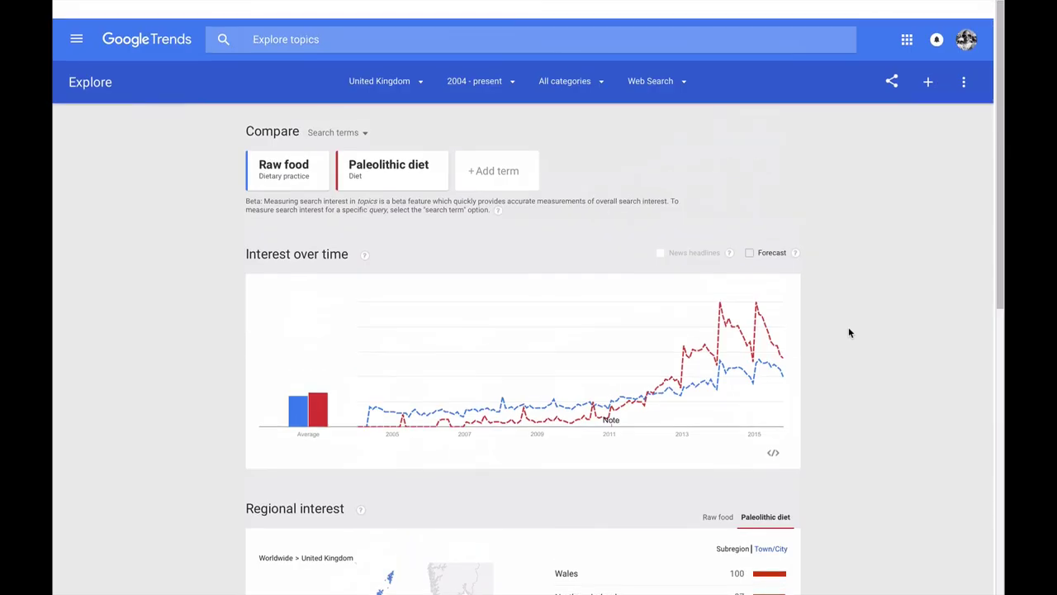
{"action": "left_click", "coordinate": [496, 161]}
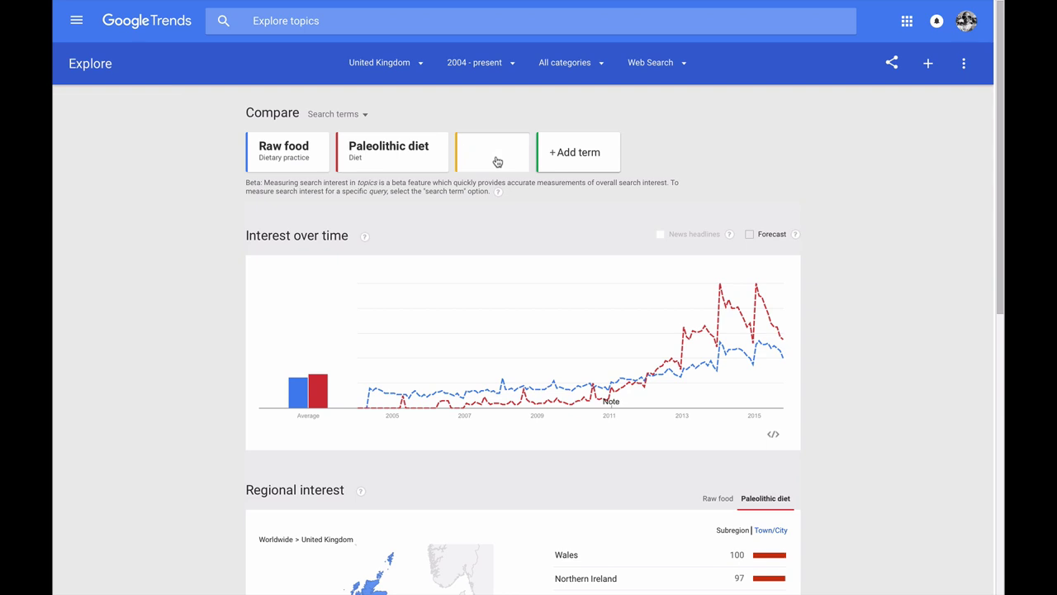
{"action": "type", "text": "gluten free"}
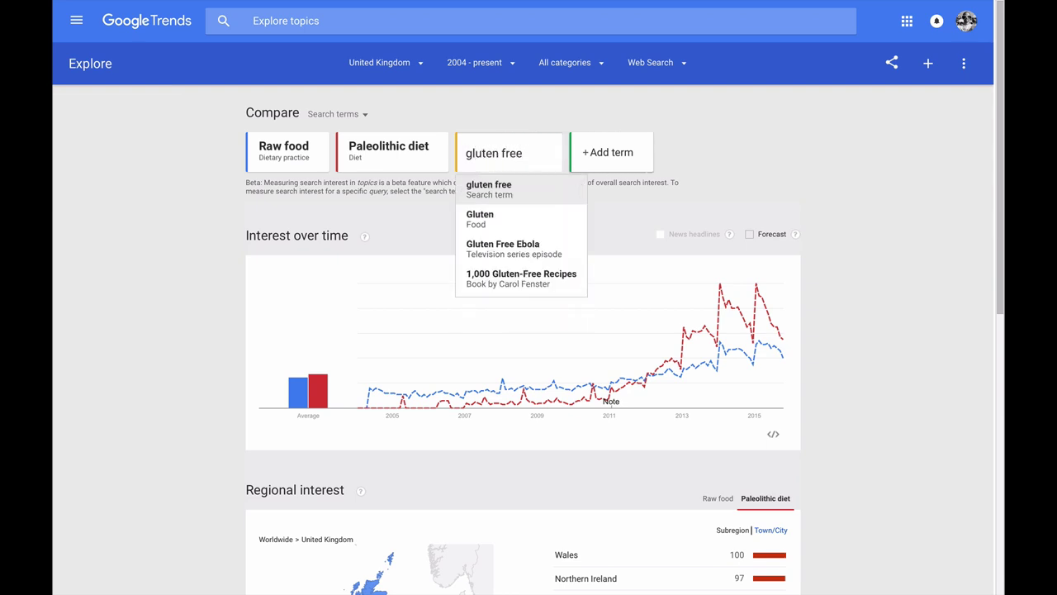
{"action": "left_click", "coordinate": [479, 188]}
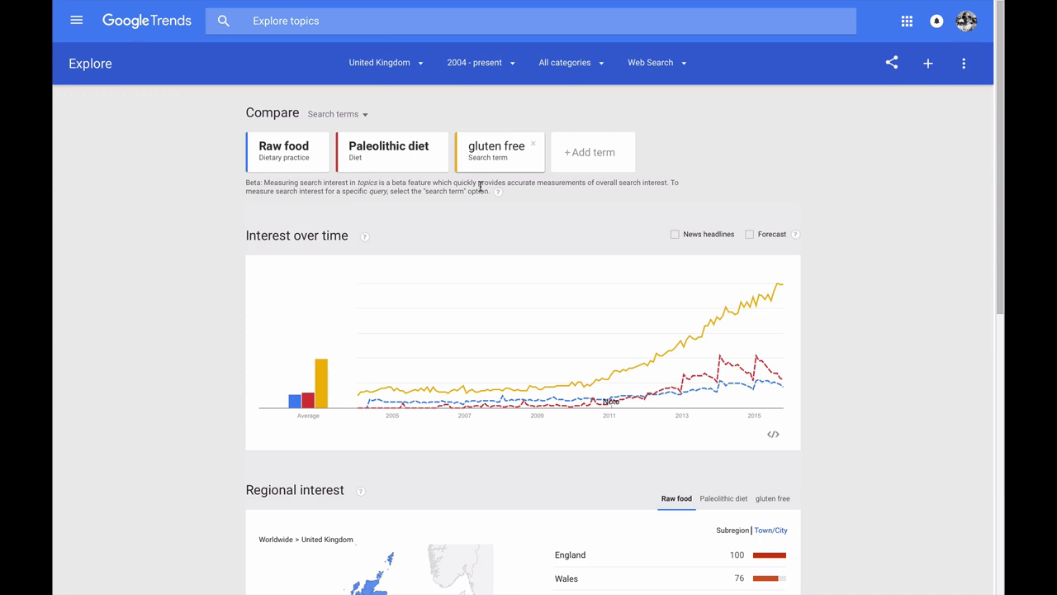
- Add Veganism (Diet) as a fourth term and check its latest point on the interest over time chart
{"action": "left_click", "coordinate": [584, 154]}
{"action": "type", "text": "vegan"}
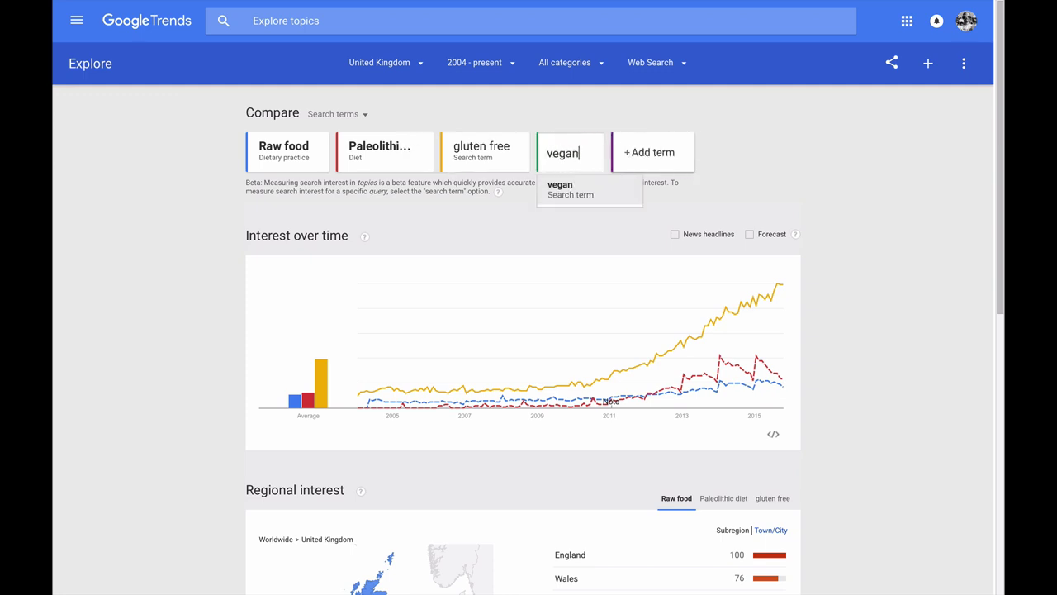
{"action": "type", "text": "ism"}
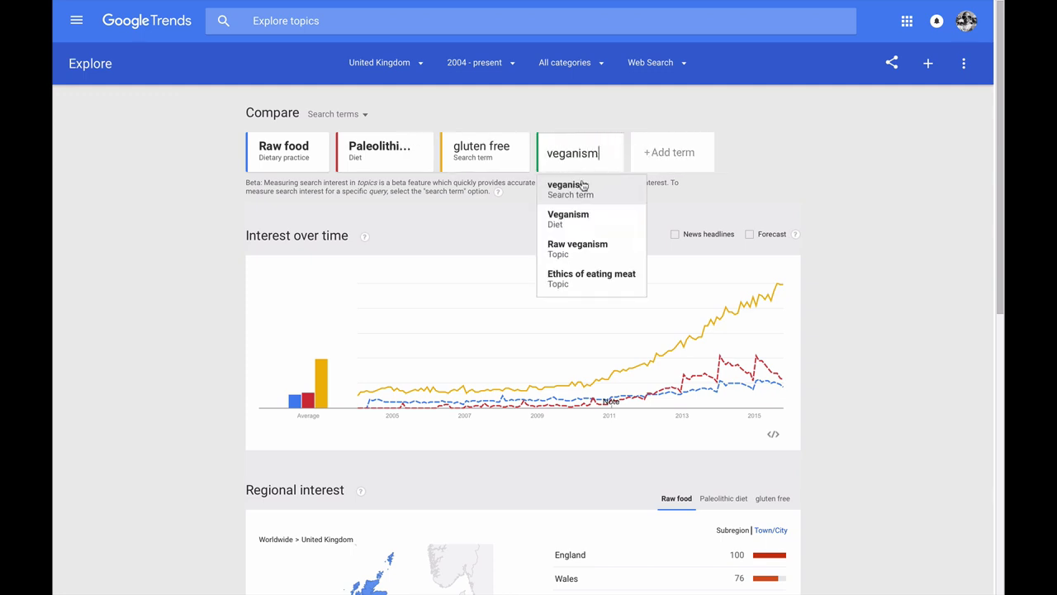
{"action": "left_click", "coordinate": [576, 217]}
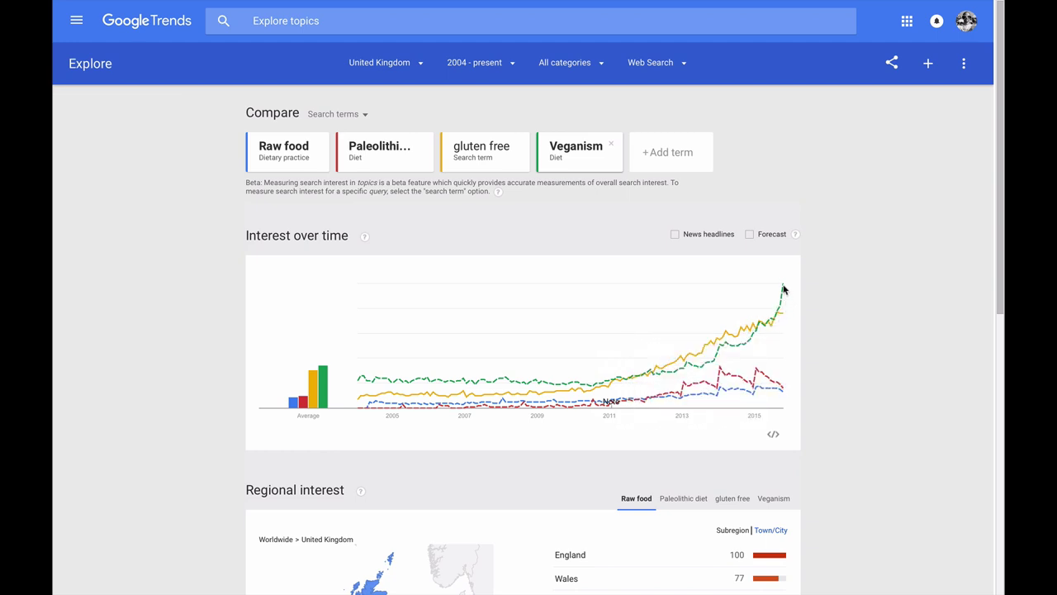
{"action": "mouse_move", "coordinate": [782, 287]}
- Turn on news headlines for the interest over time chart, read some of the gluten free markers, and turn the headlines off again
{"action": "left_click", "coordinate": [674, 235]}
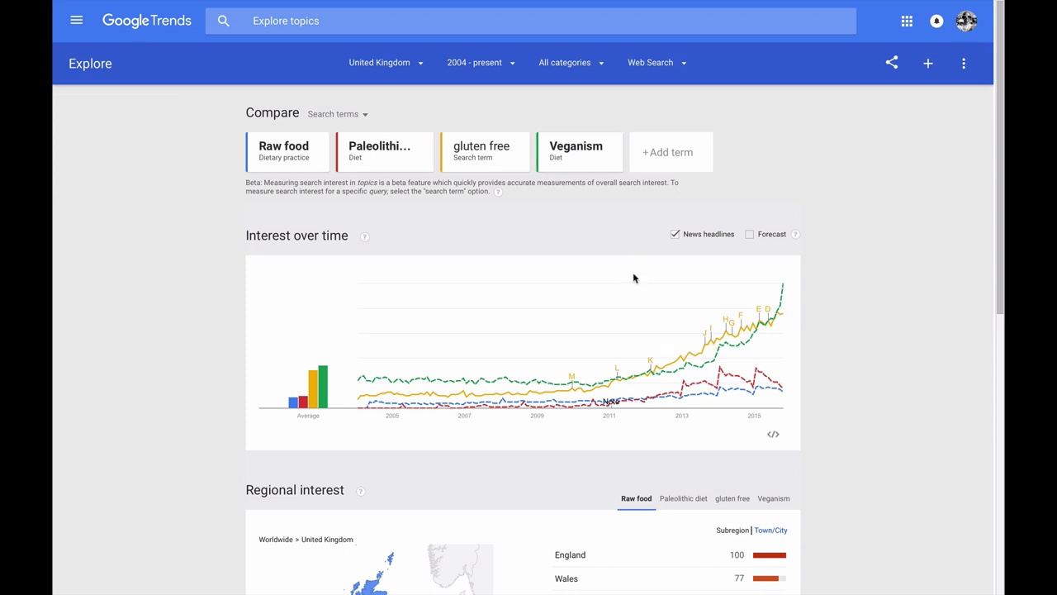
{"action": "mouse_move", "coordinate": [638, 312]}
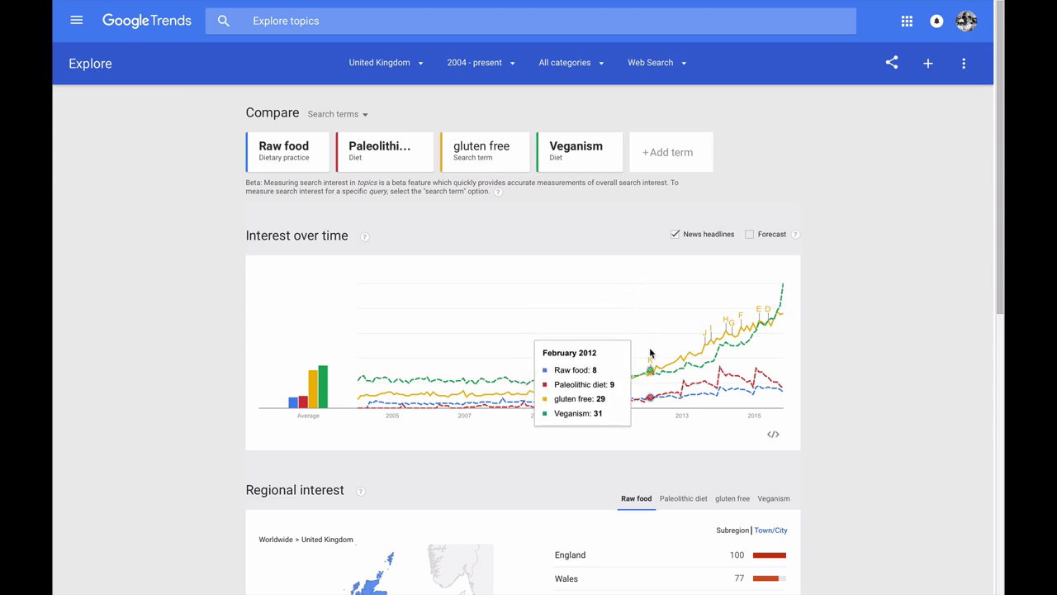
{"action": "mouse_move", "coordinate": [651, 362]}
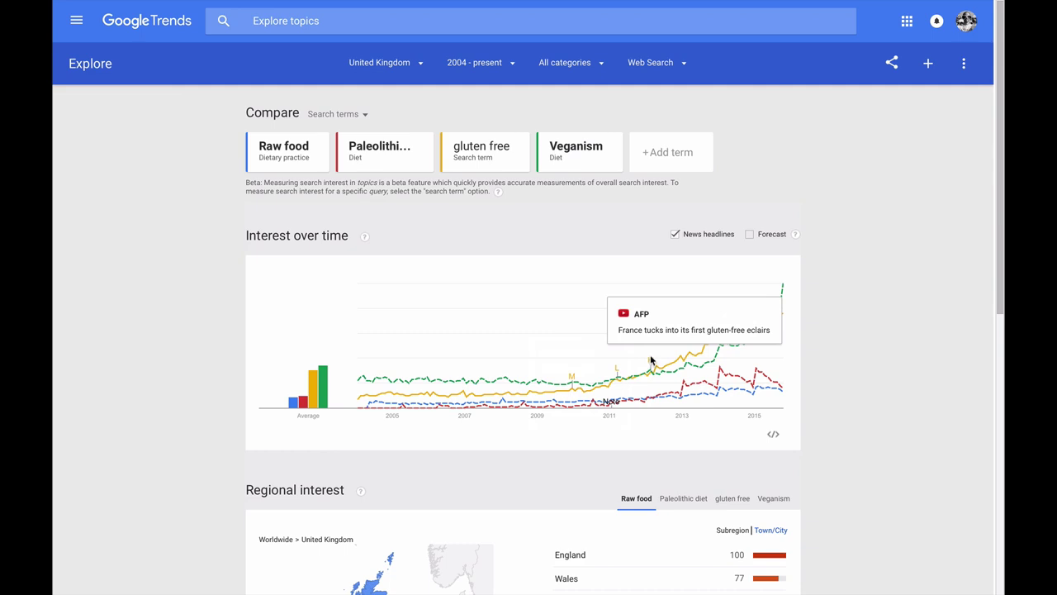
{"action": "mouse_move", "coordinate": [739, 298]}
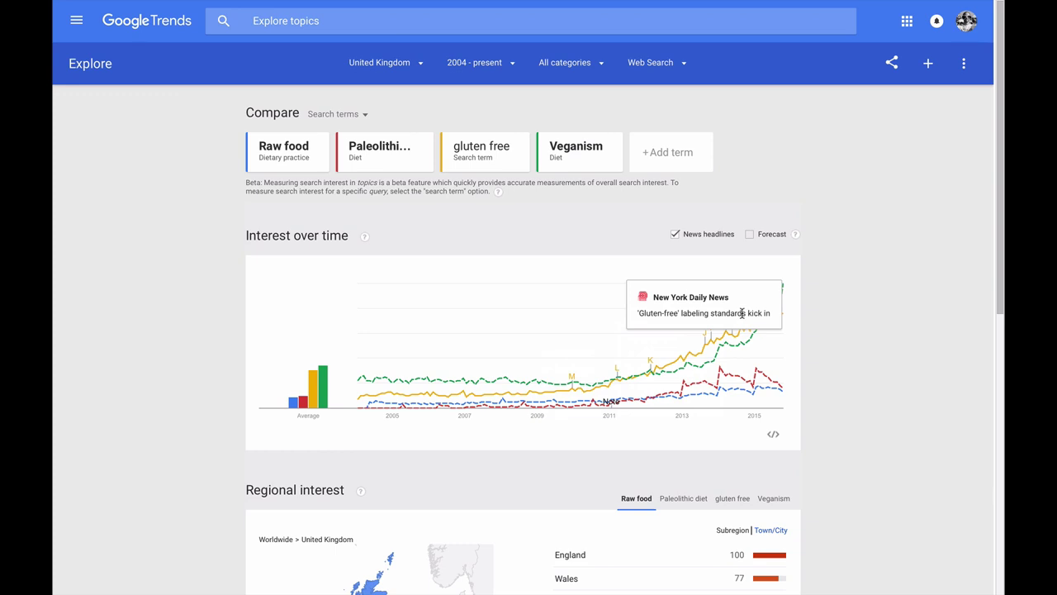
{"action": "left_click", "coordinate": [675, 235]}
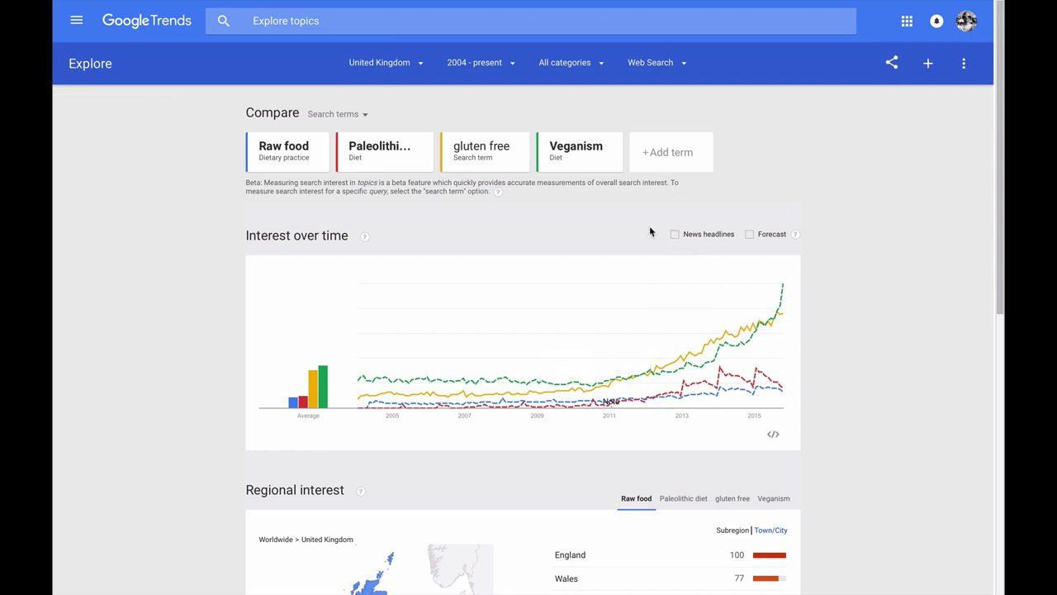
- Add Vegetarianism (Diet) as a fifth term and inspect the chart's values around January 2009
{"action": "left_click", "coordinate": [696, 159]}
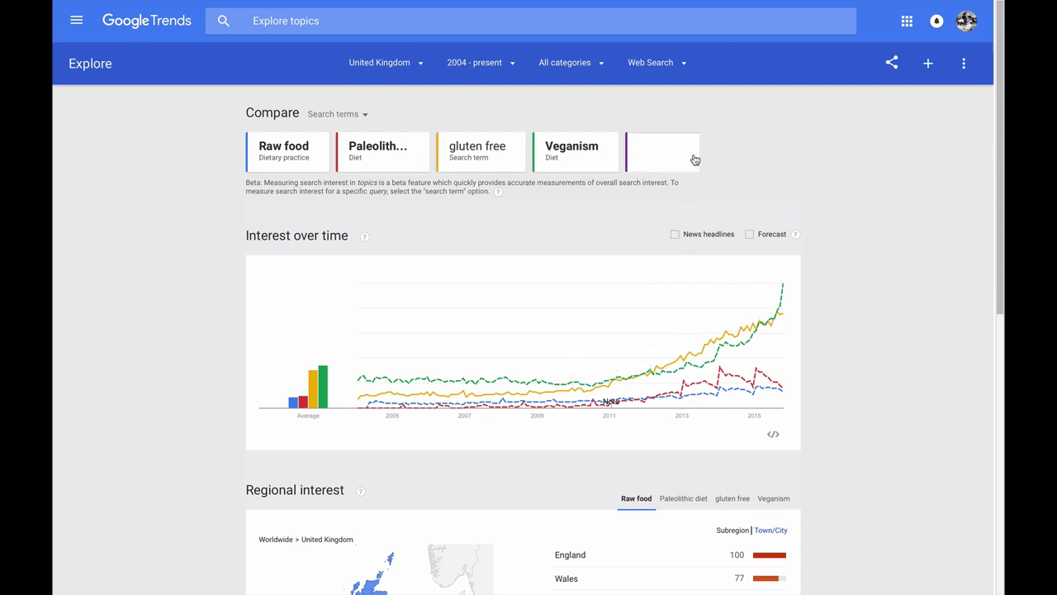
{"action": "type", "text": "Vege"}
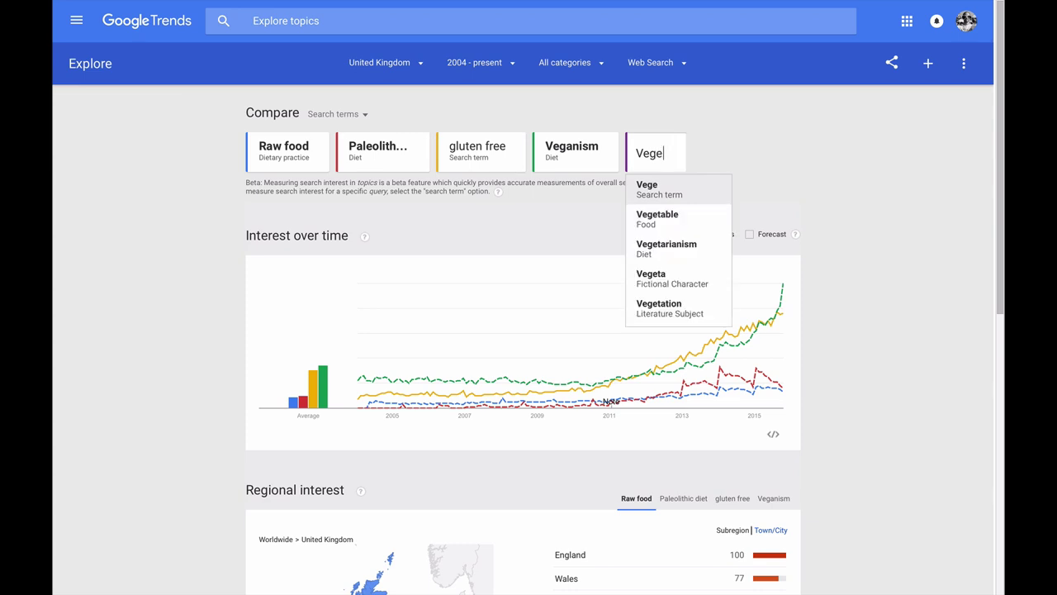
{"action": "left_click", "coordinate": [670, 255]}
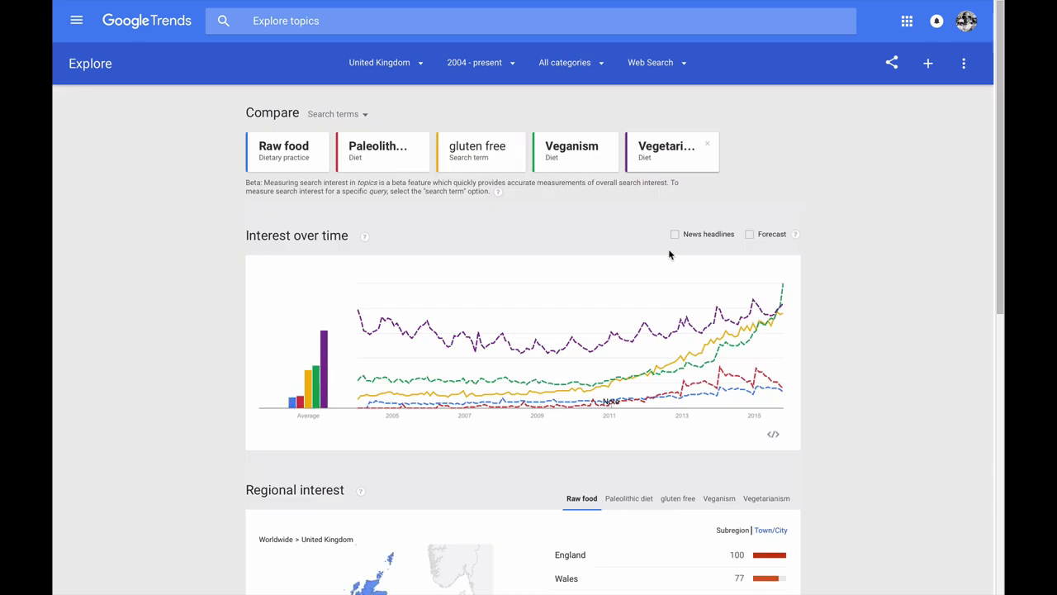
{"action": "mouse_move", "coordinate": [536, 343]}
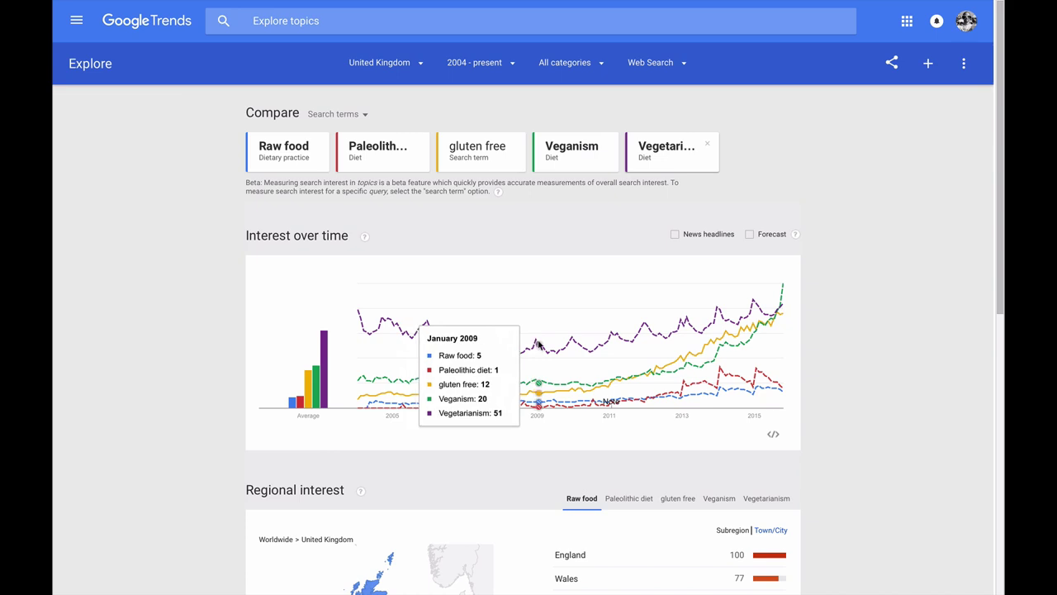